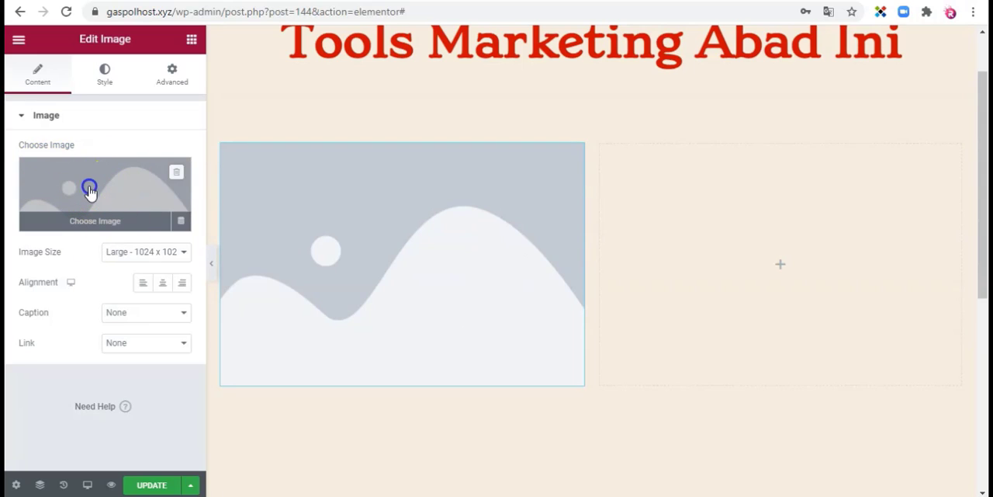
Step: Insert the blue ON Marketing box image from the media library into the empty image placeholder
{"action": "left_click", "coordinate": [89, 193]}
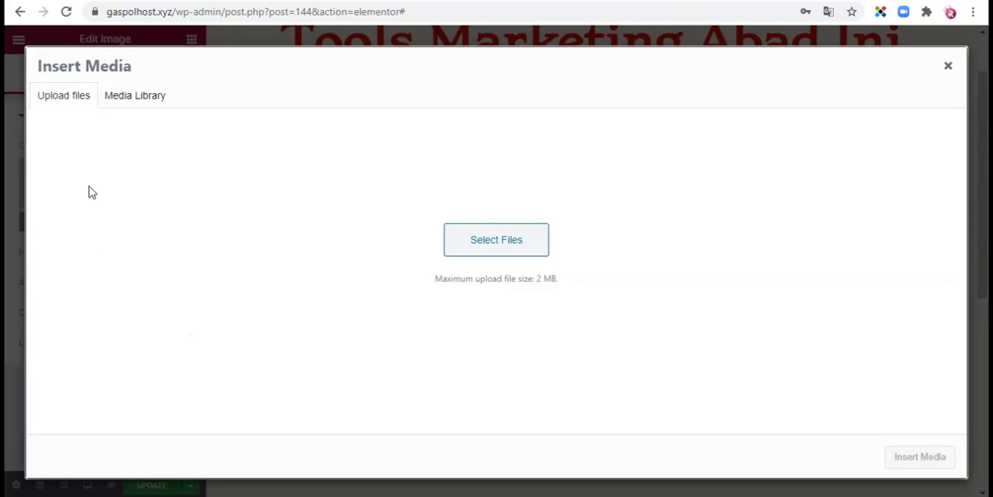
{"action": "left_click", "coordinate": [86, 200]}
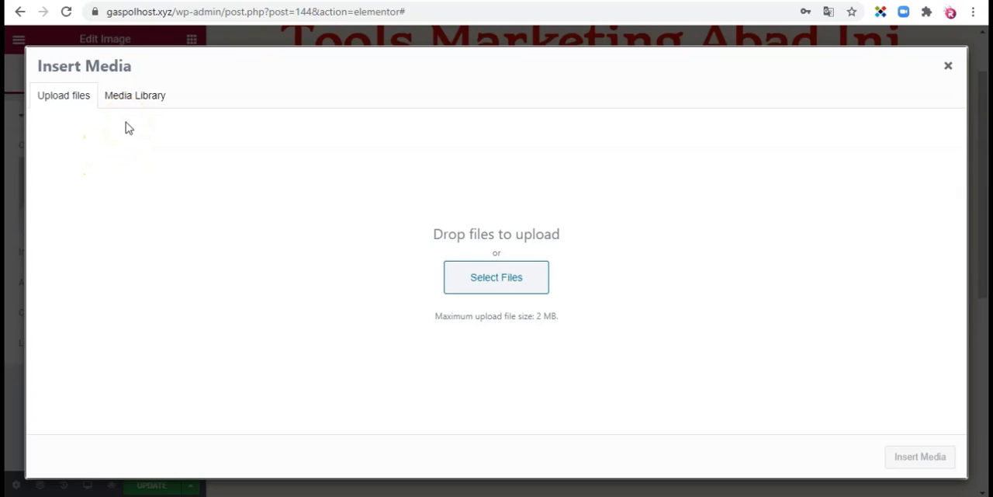
{"action": "left_click", "coordinate": [128, 96]}
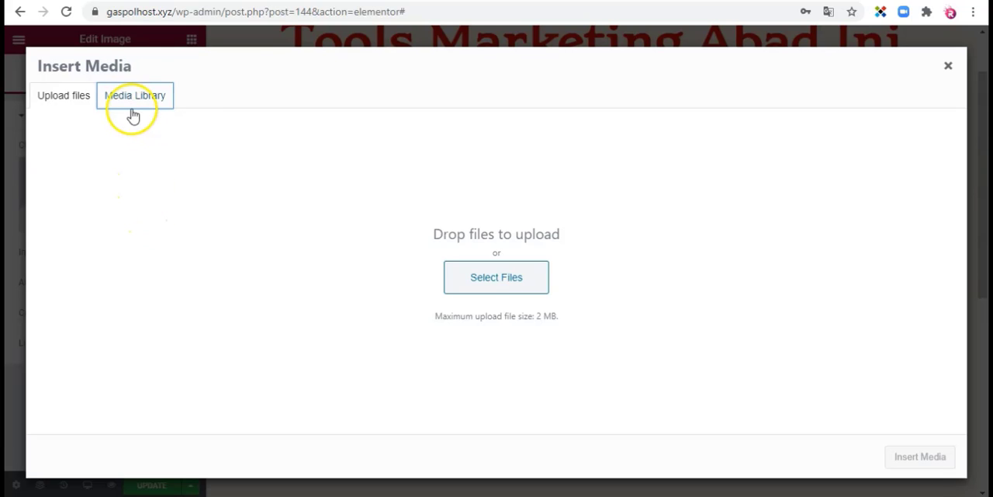
{"action": "left_click", "coordinate": [129, 104]}
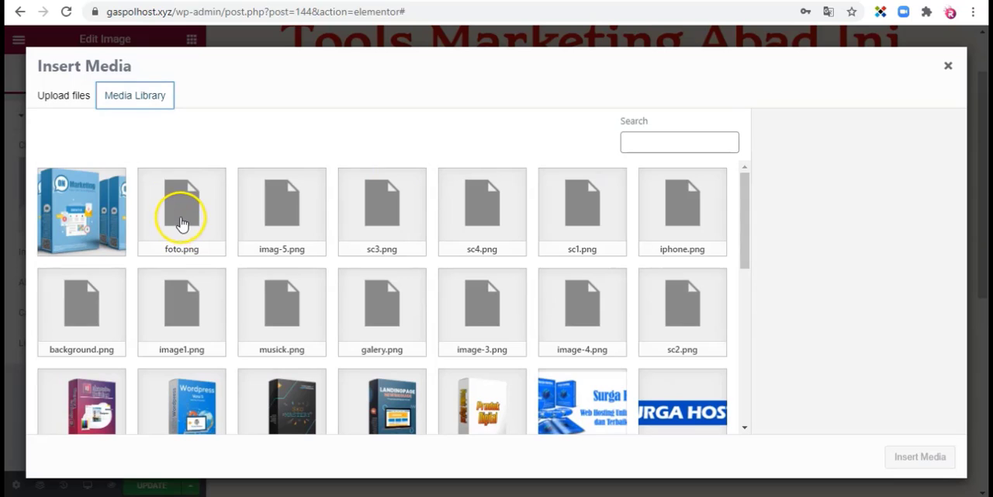
{"action": "left_click", "coordinate": [85, 212]}
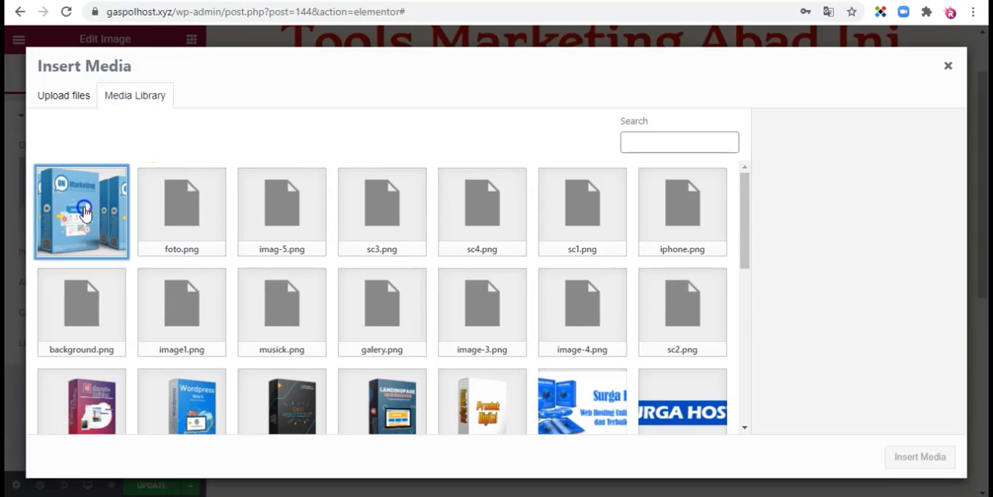
{"action": "left_click", "coordinate": [922, 457]}
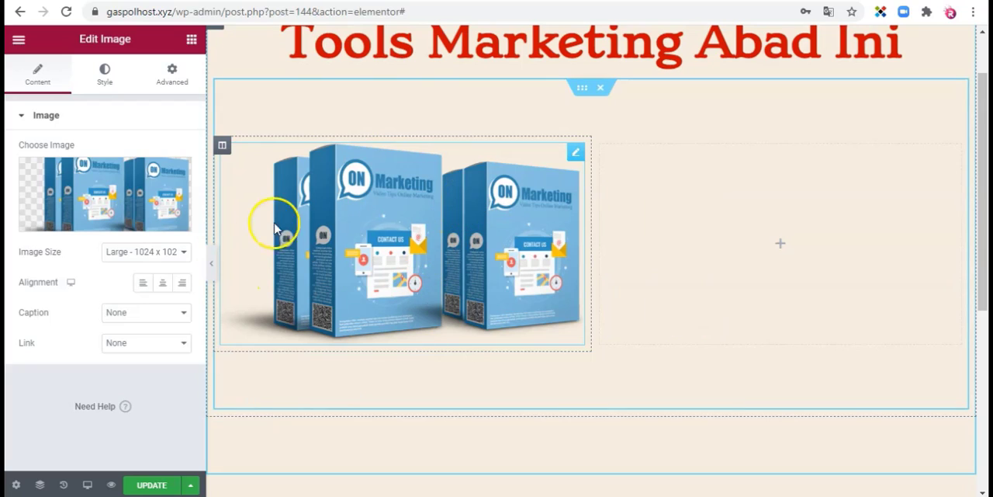
Step: Try the Thumbnail - 150 x 150 and Medium - 300 x 300 image sizes, and set the size to Full
{"action": "left_click", "coordinate": [166, 257]}
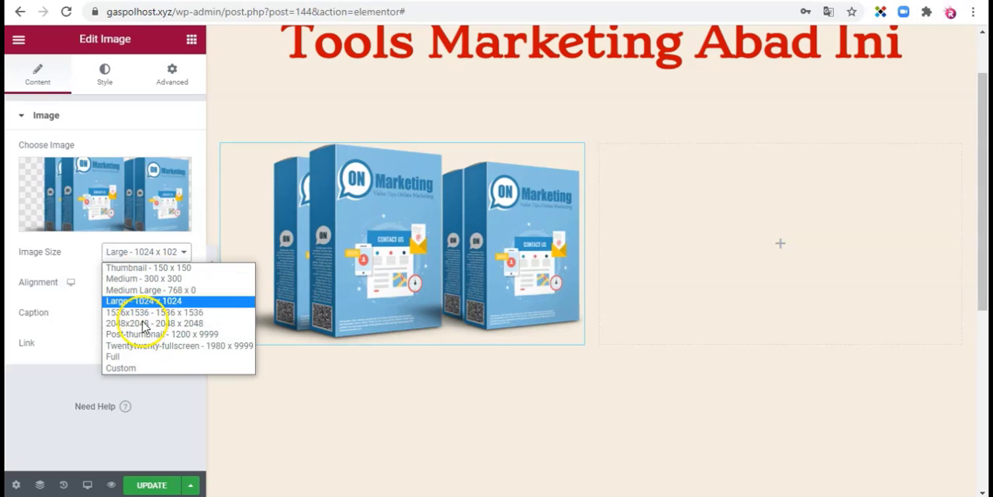
{"action": "left_click", "coordinate": [148, 267]}
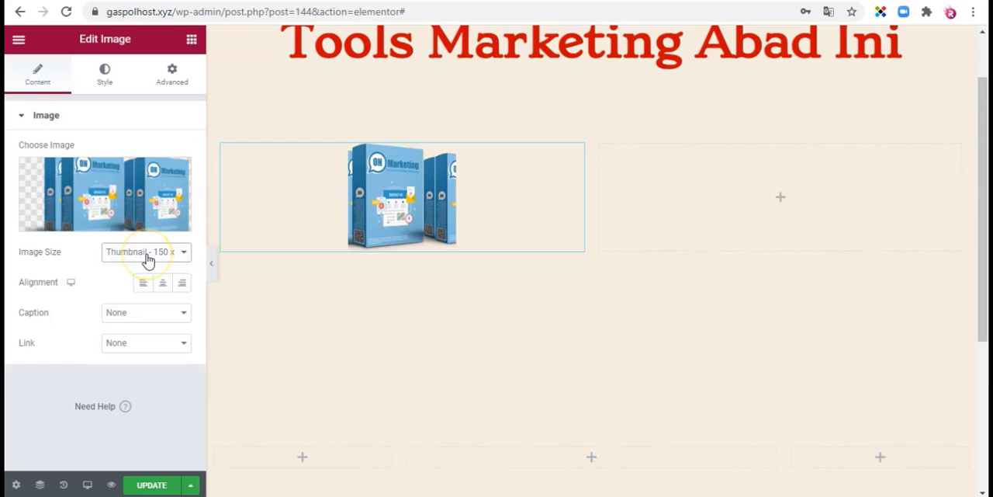
{"action": "left_click", "coordinate": [148, 256]}
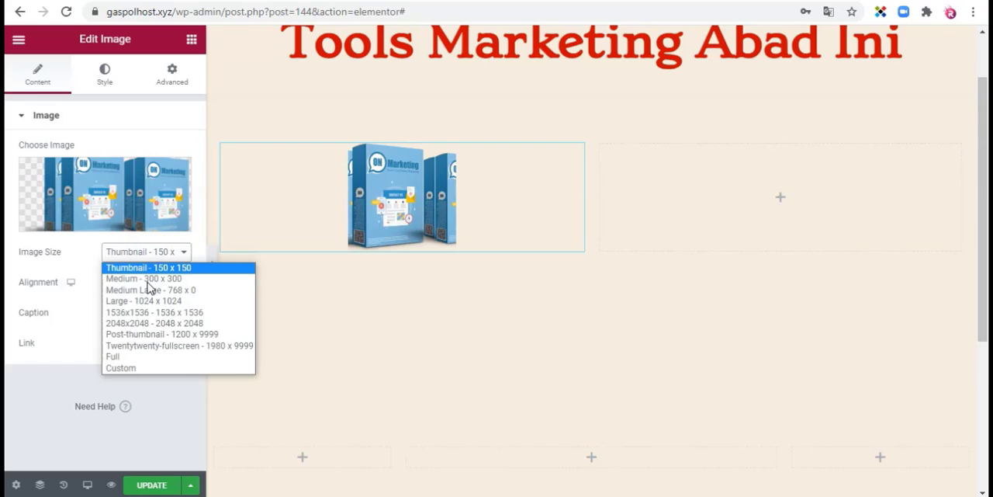
{"action": "left_click", "coordinate": [149, 279]}
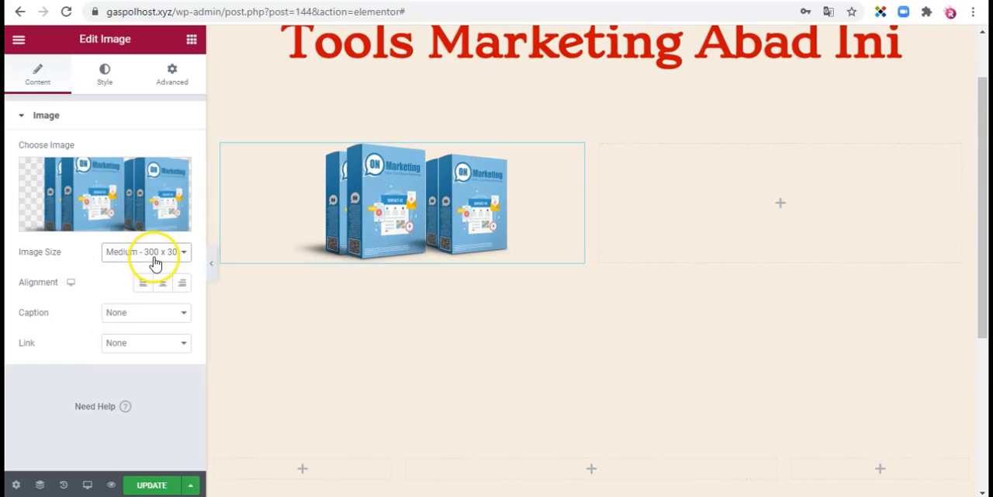
{"action": "left_click", "coordinate": [154, 256]}
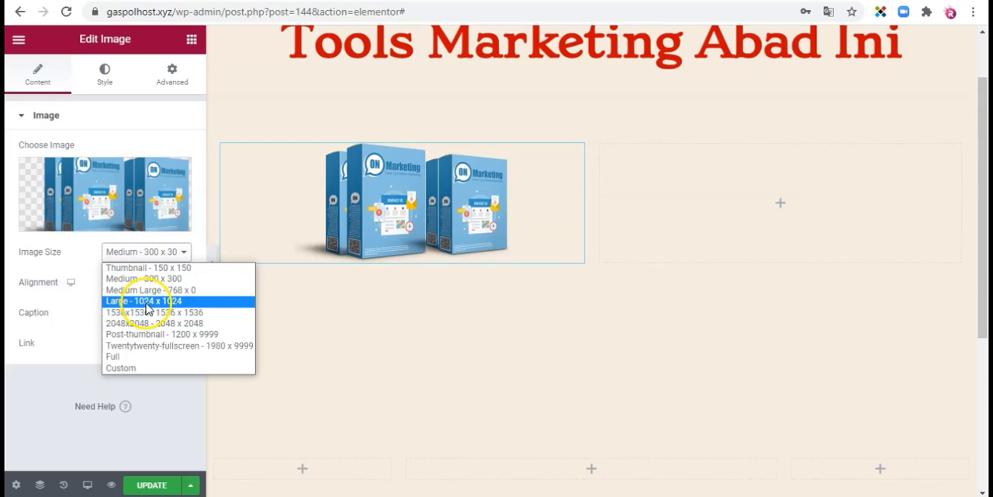
{"action": "left_click", "coordinate": [122, 358]}
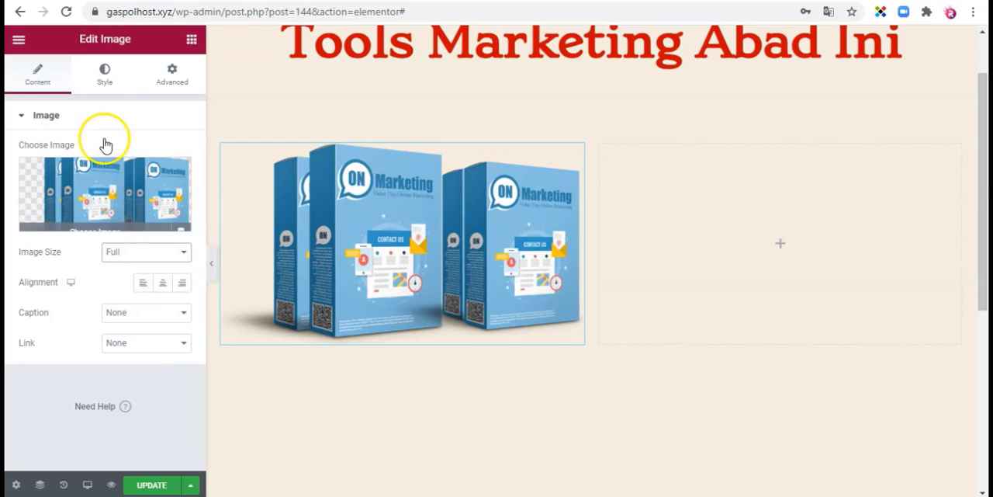
{"action": "left_click", "coordinate": [123, 75]}
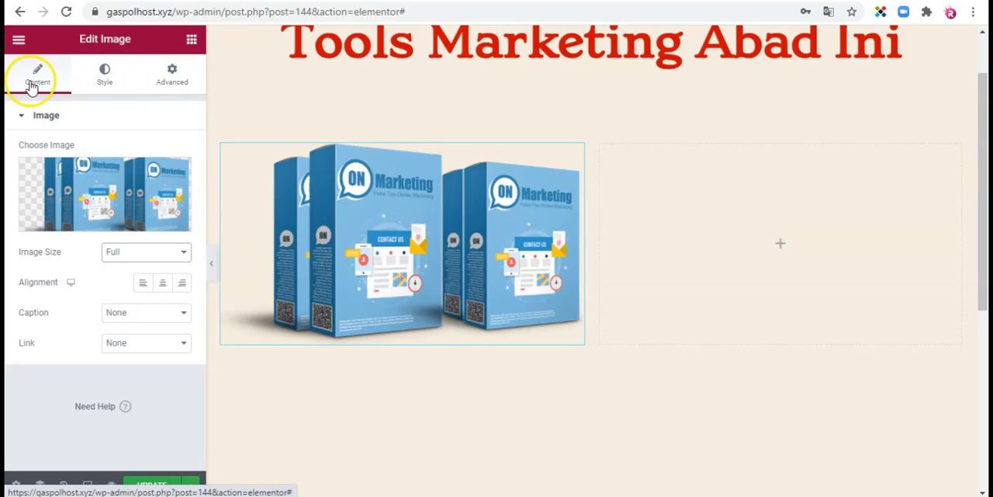
{"action": "left_click", "coordinate": [105, 81]}
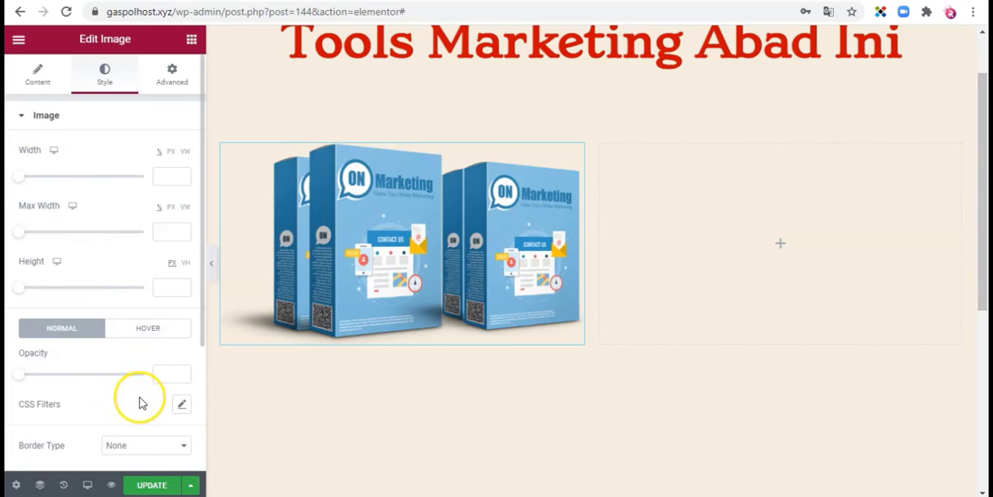
{"action": "left_click_drag", "start_coordinate": [202, 307], "coordinate": [202, 392]}
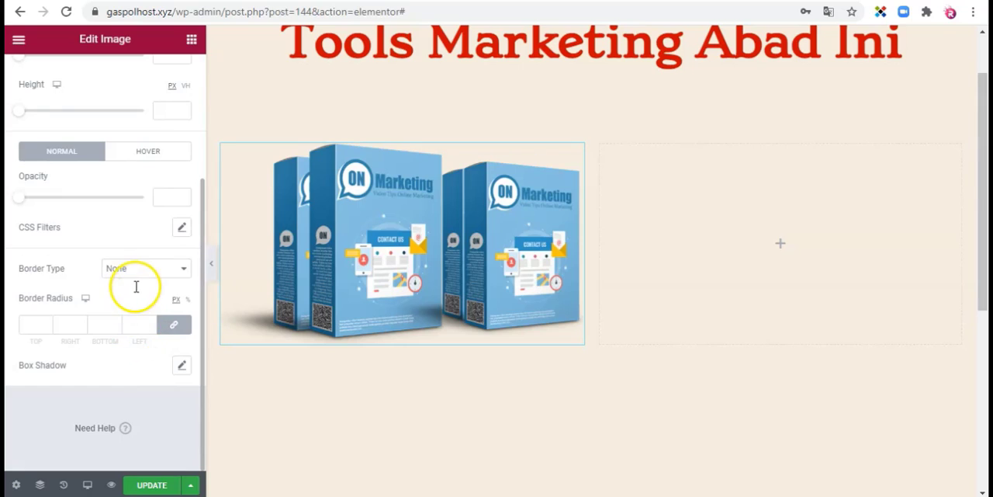
{"action": "scroll", "coordinate": [135, 286], "scroll_direction": "up", "scroll_amount": 3}
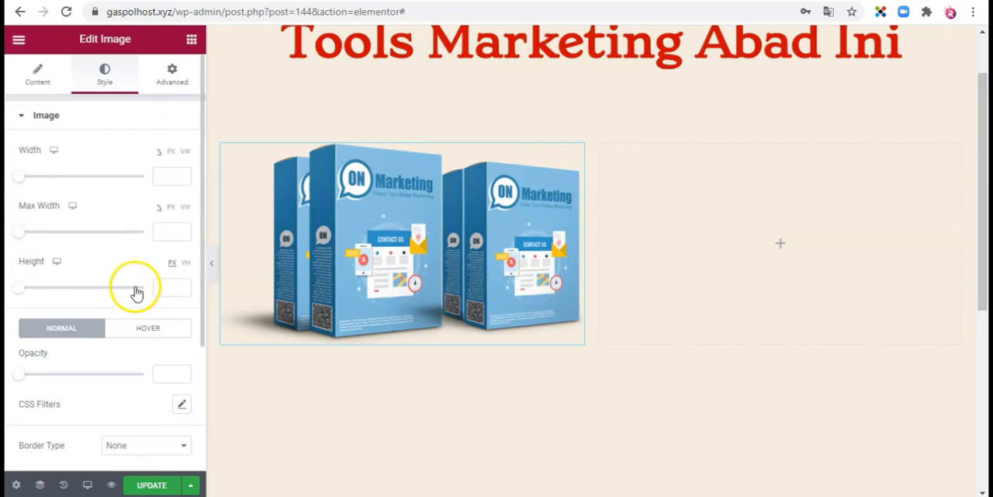
Step: Add a Text Editor widget to the empty column beside the product image
{"action": "left_click", "coordinate": [191, 41]}
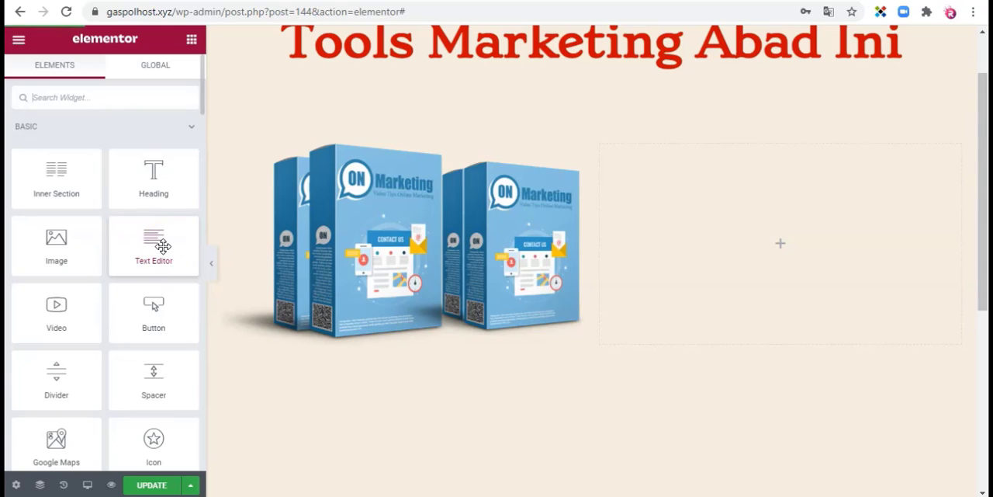
{"action": "left_click", "coordinate": [160, 247]}
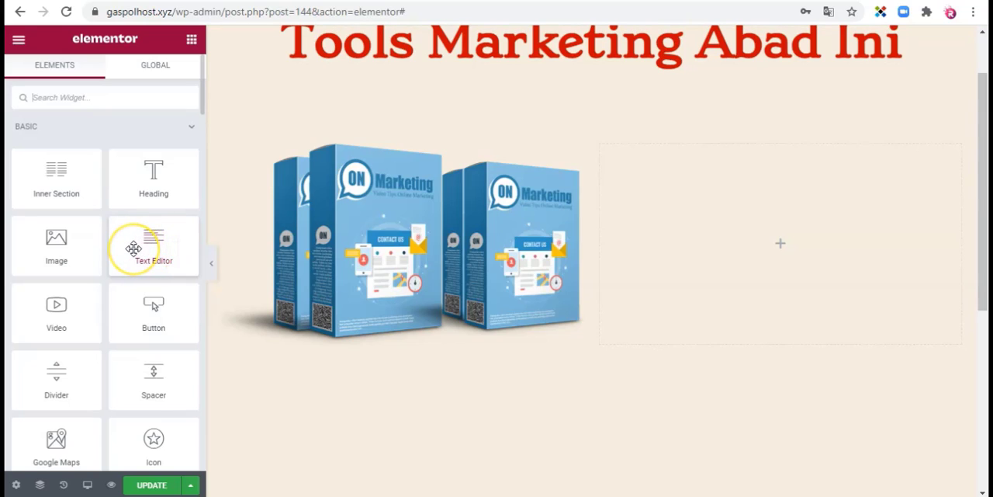
{"action": "left_click_drag", "start_coordinate": [133, 247], "coordinate": [765, 233]}
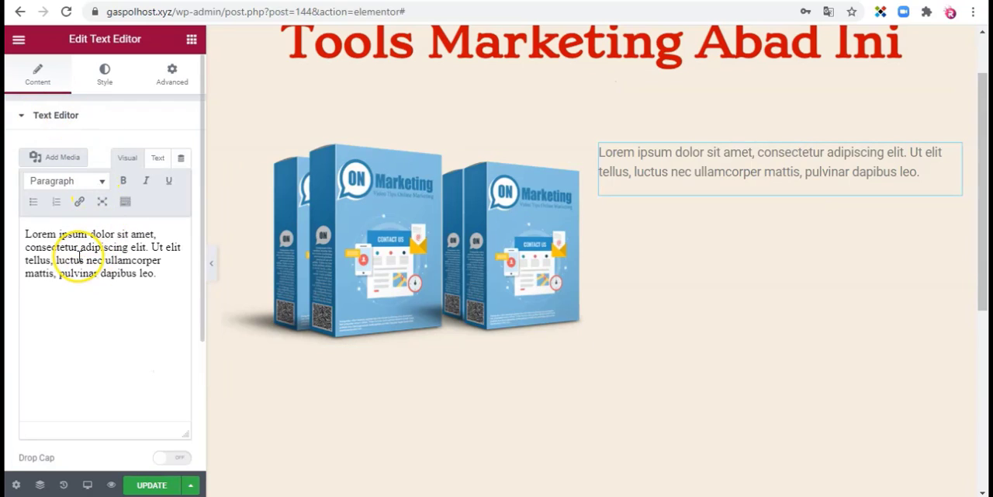
{"action": "left_click", "coordinate": [32, 243]}
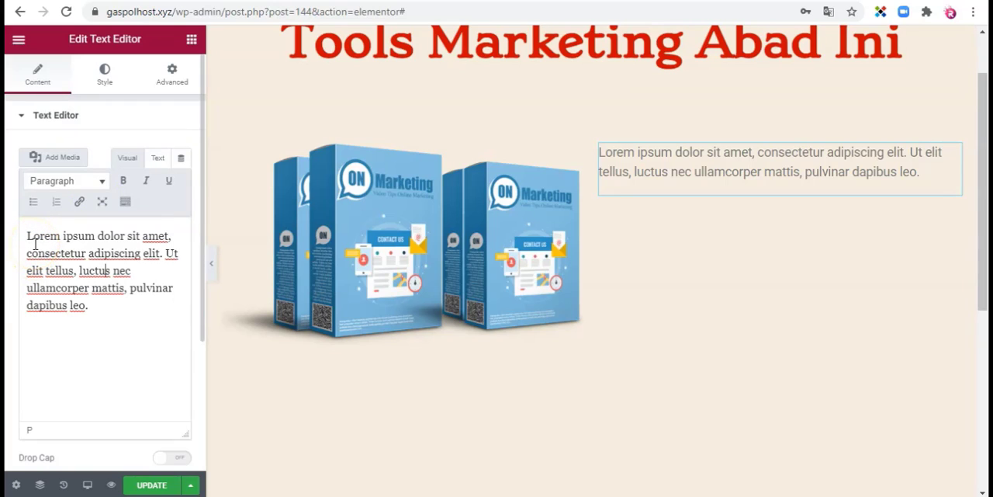
{"action": "left_click", "coordinate": [96, 184]}
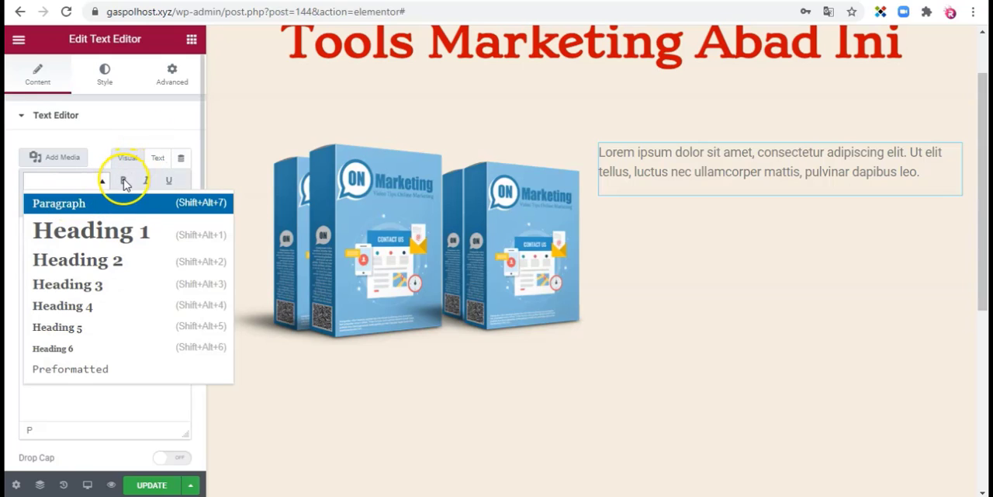
{"action": "left_click", "coordinate": [111, 412]}
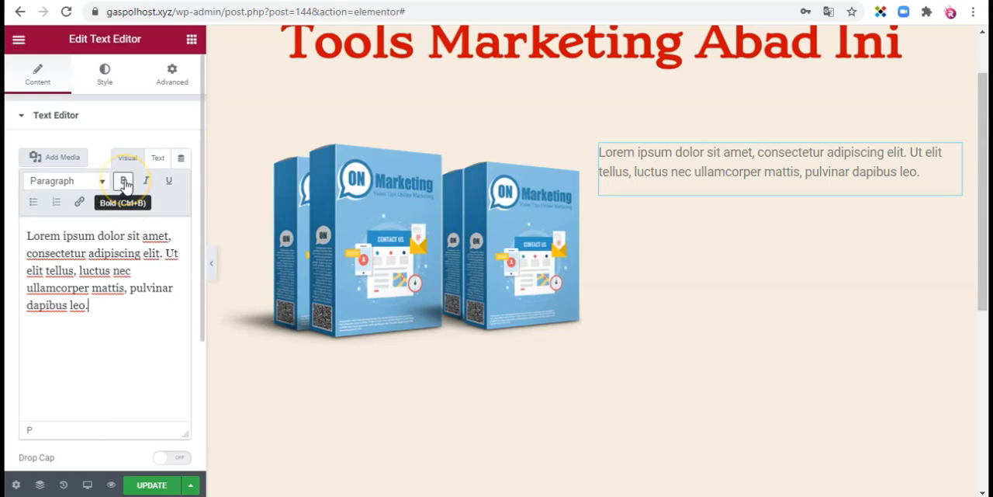
{"action": "left_click", "coordinate": [146, 183]}
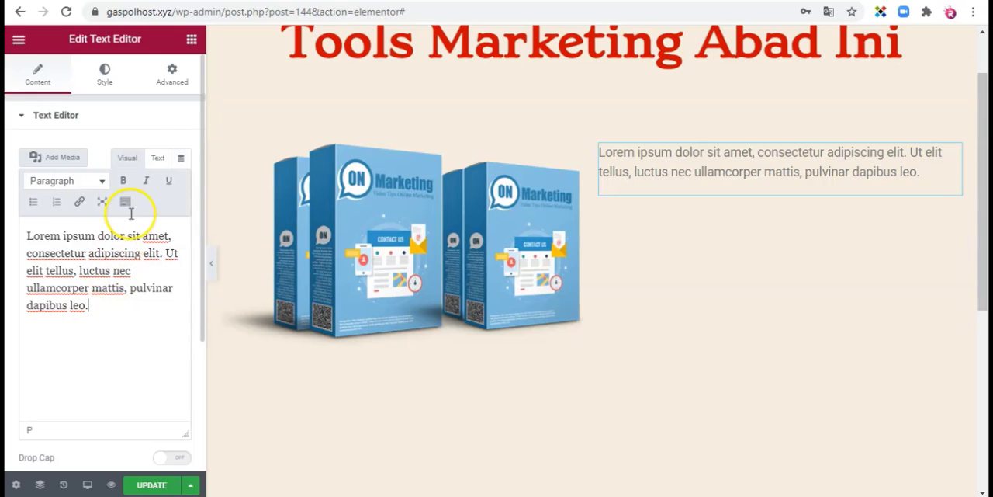
Step: Add a Video widget directly below the product image in the same column
{"action": "left_click", "coordinate": [191, 40]}
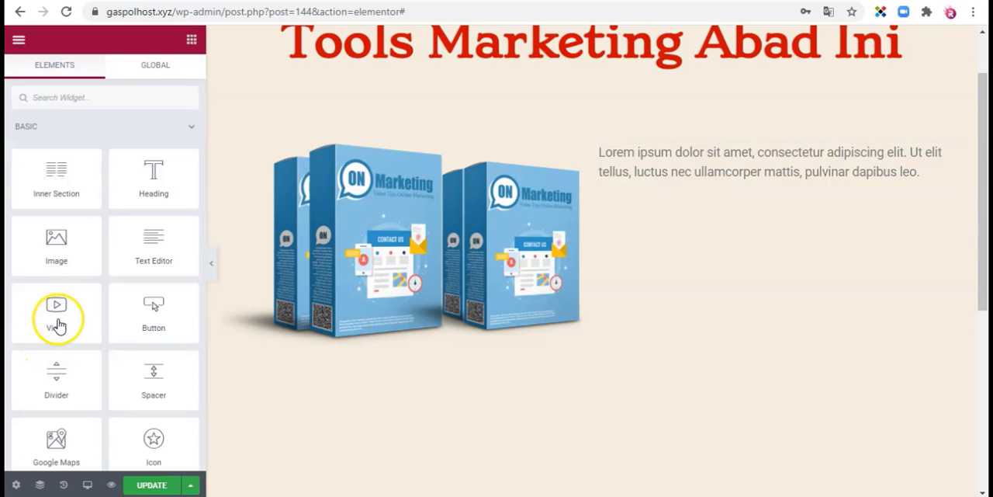
{"action": "scroll", "coordinate": [31, 310], "scroll_direction": "down", "scroll_amount": 3}
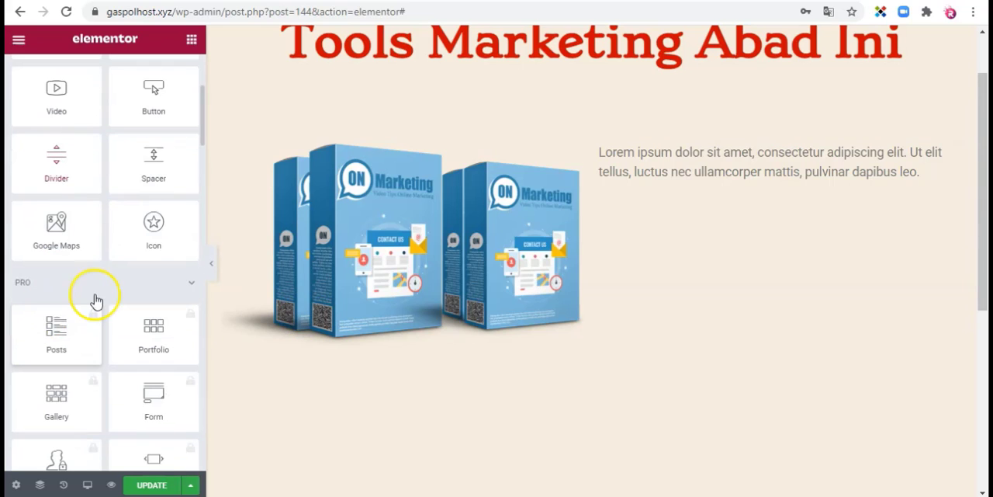
{"action": "scroll", "coordinate": [74, 156], "scroll_direction": "up", "scroll_amount": 3}
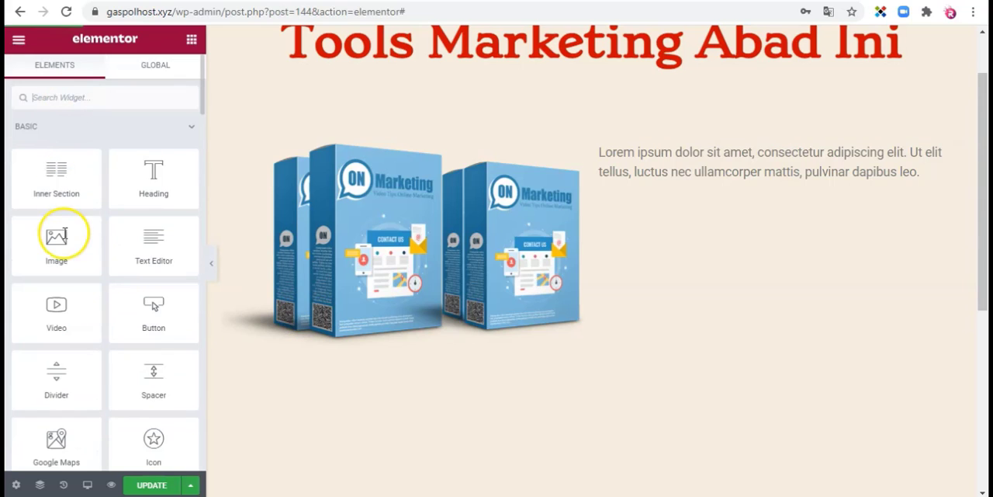
{"action": "scroll", "coordinate": [60, 249], "scroll_direction": "down", "scroll_amount": 1}
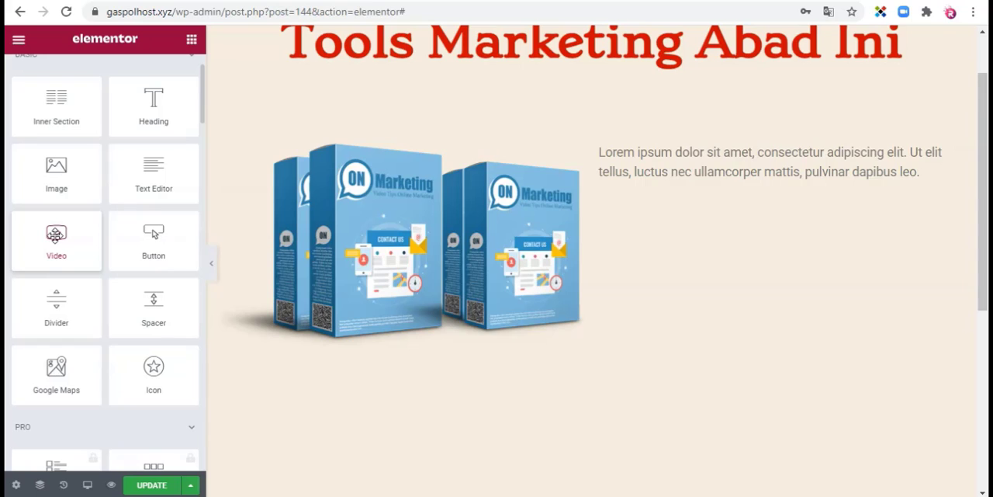
{"action": "left_click_drag", "start_coordinate": [55, 235], "coordinate": [340, 263]}
{"action": "left_click_drag", "start_coordinate": [409, 266], "coordinate": [415, 310]}
{"action": "scroll", "coordinate": [404, 328], "scroll_direction": "down", "scroll_amount": 3}
{"action": "scroll", "coordinate": [404, 327], "scroll_direction": "up", "scroll_amount": 1}
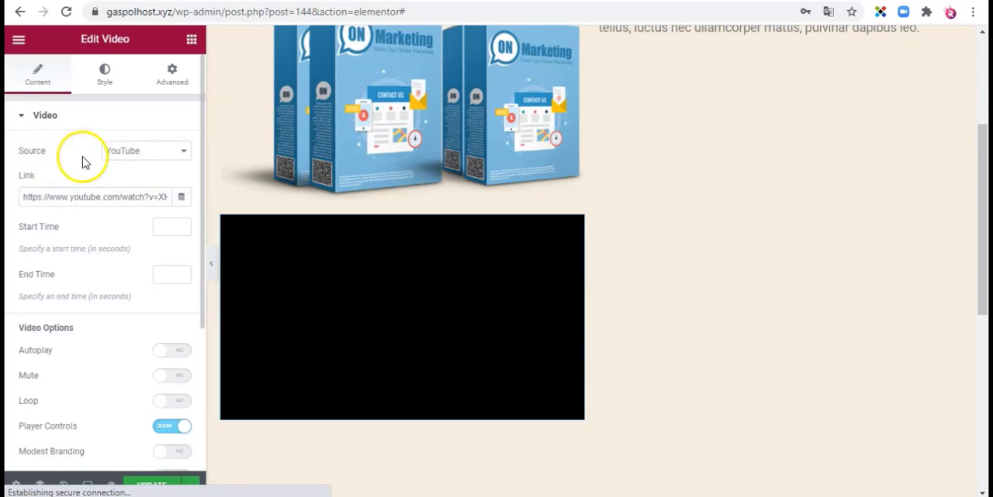
Step: Choose YouTube as the video's source and place the cursor in its link
{"action": "left_click", "coordinate": [170, 159]}
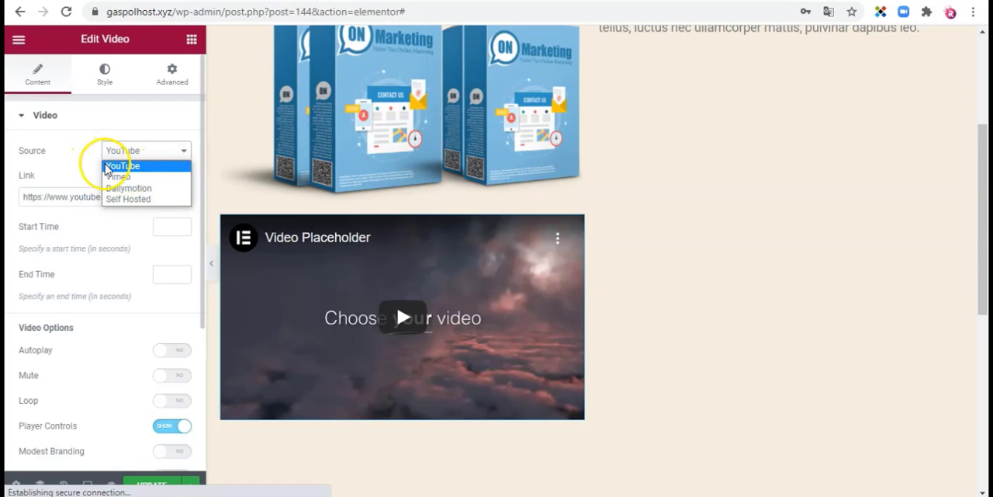
{"action": "left_click", "coordinate": [107, 167]}
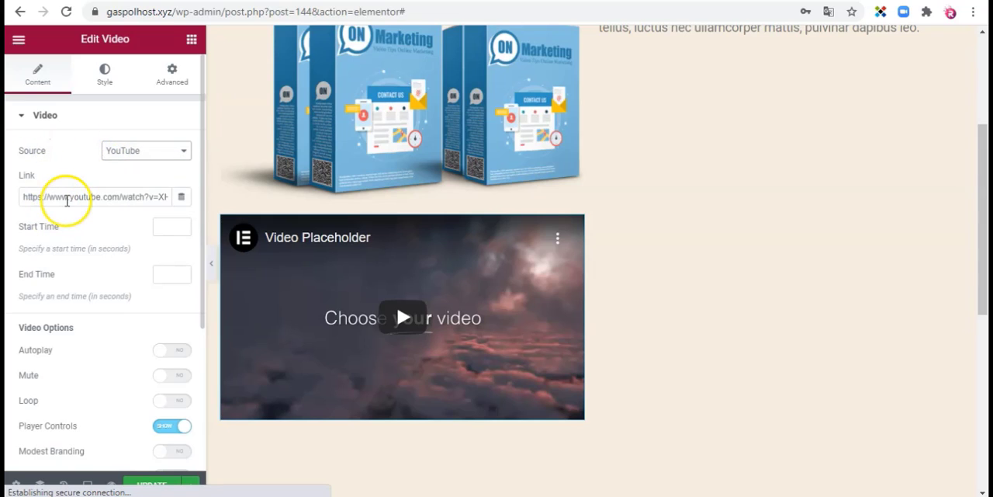
{"action": "left_click", "coordinate": [69, 197]}
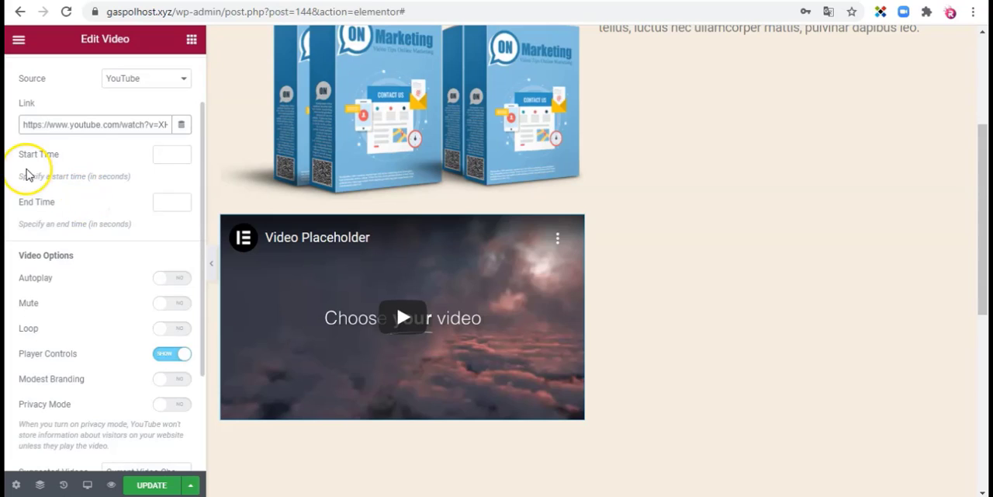
Step: Turn on Autoplay in the video options
{"action": "scroll", "coordinate": [57, 168], "scroll_direction": "down", "scroll_amount": 3}
{"action": "scroll", "coordinate": [59, 167], "scroll_direction": "up", "scroll_amount": 3}
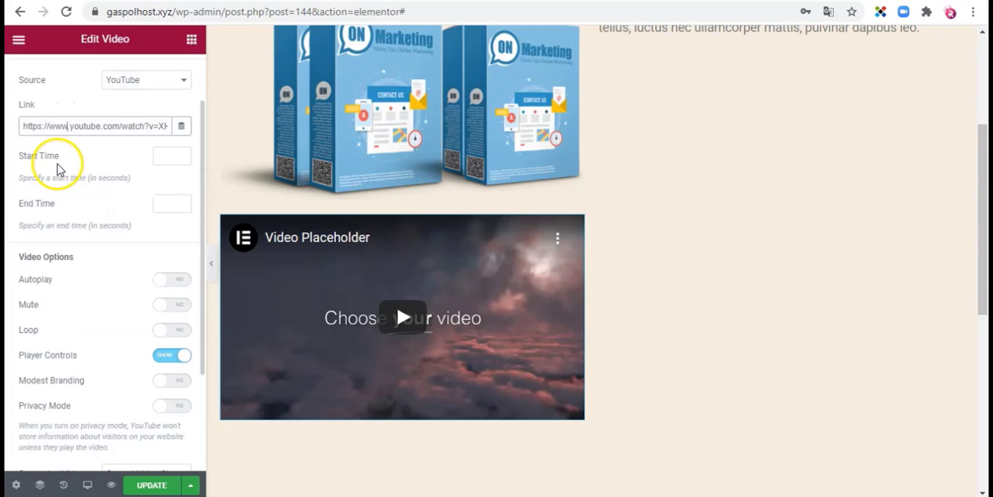
{"action": "left_click", "coordinate": [161, 161]}
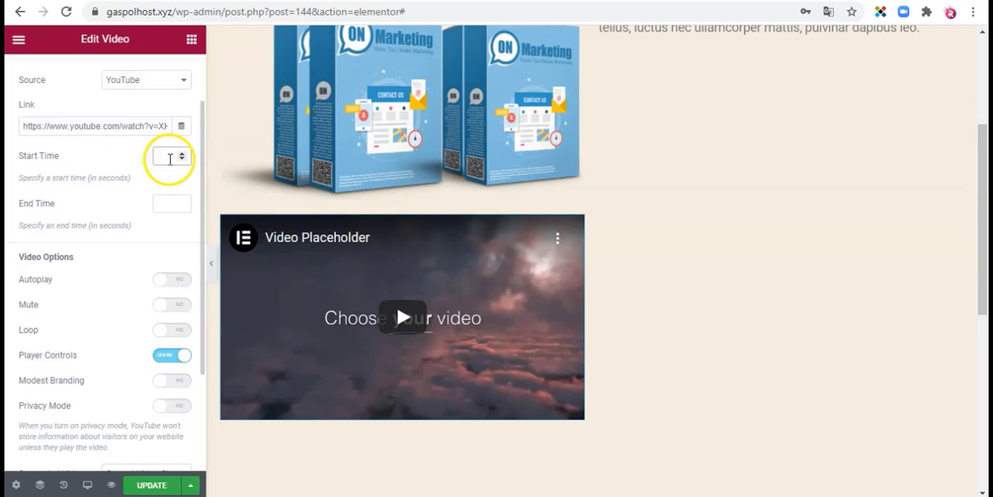
{"action": "scroll", "coordinate": [100, 168], "scroll_direction": "down", "scroll_amount": 3}
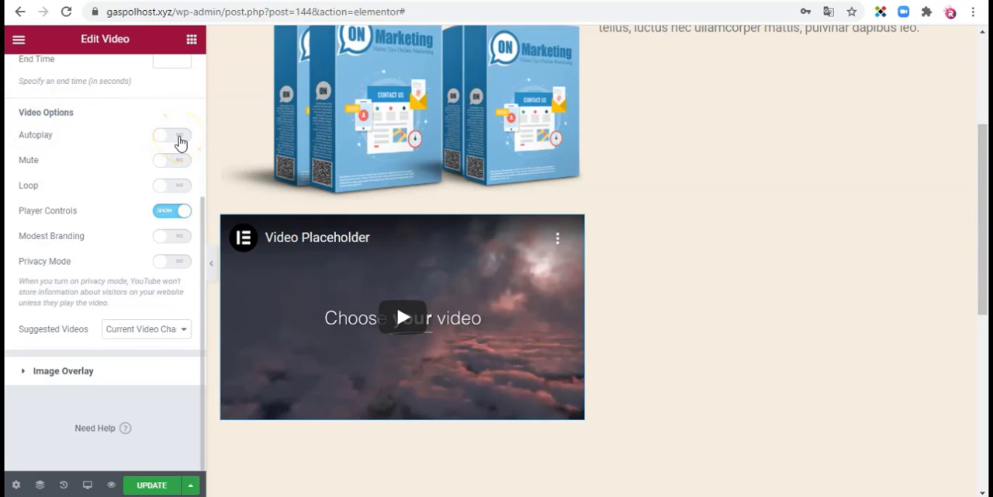
{"action": "left_click", "coordinate": [178, 137]}
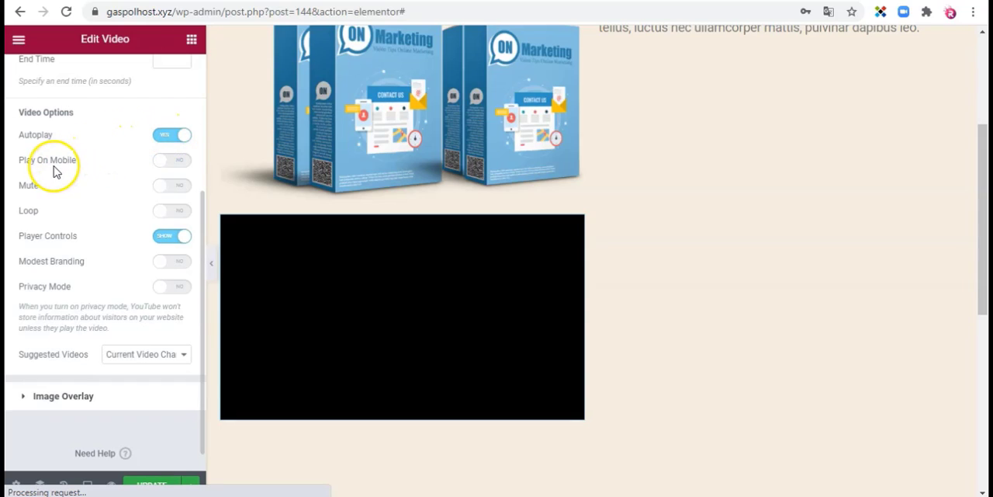
Step: Switch the video's Play On Mobile option on and off again, and turn off Autoplay
{"action": "left_click", "coordinate": [180, 166]}
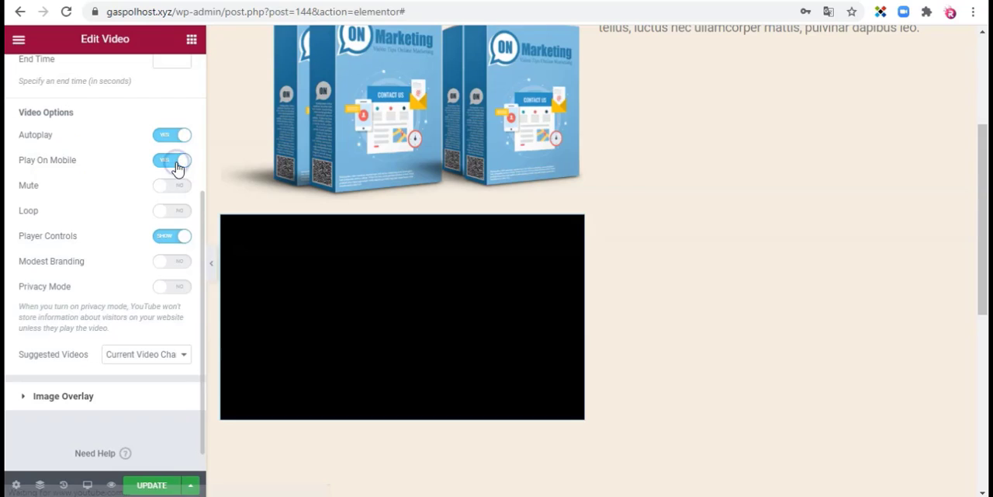
{"action": "left_click", "coordinate": [173, 161]}
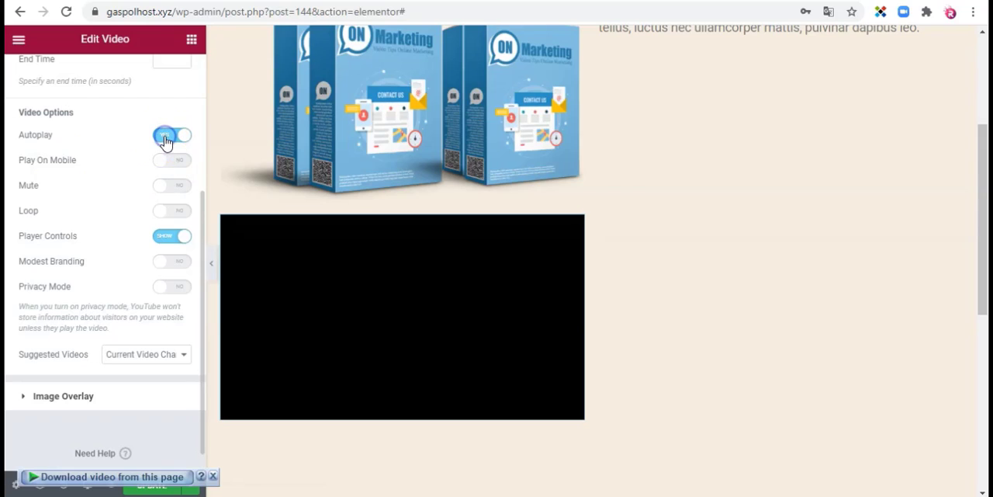
{"action": "left_click", "coordinate": [165, 138]}
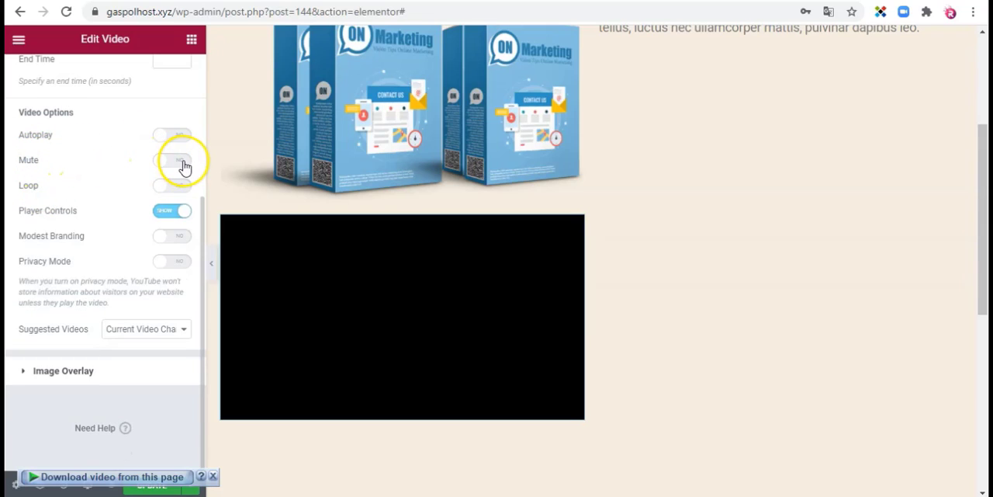
Step: Turn on Mute and Loop in the video options
{"action": "left_click", "coordinate": [183, 163]}
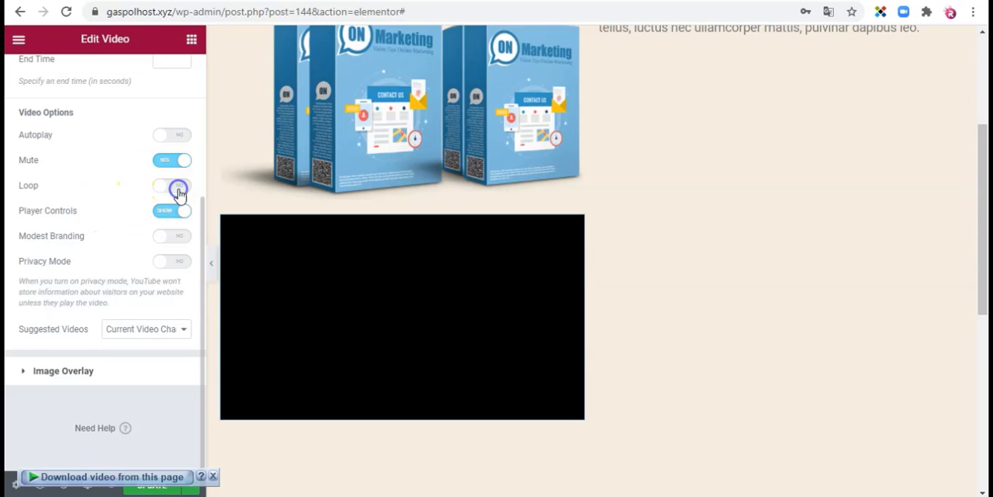
{"action": "scroll", "coordinate": [179, 190], "scroll_direction": "down", "scroll_amount": 1}
{"action": "scroll", "coordinate": [179, 189], "scroll_direction": "up", "scroll_amount": 1}
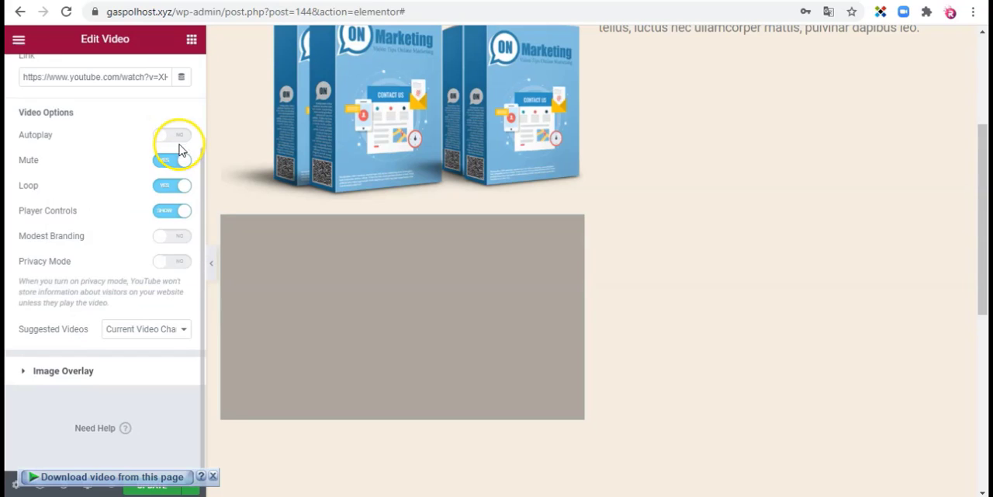
{"action": "scroll", "coordinate": [178, 144], "scroll_direction": "up", "scroll_amount": 1}
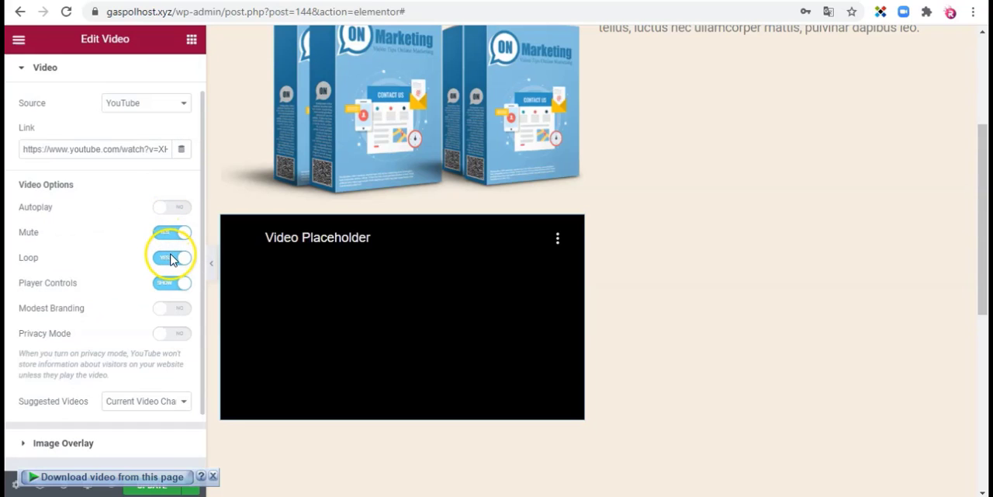
{"action": "scroll", "coordinate": [170, 259], "scroll_direction": "down", "scroll_amount": 1}
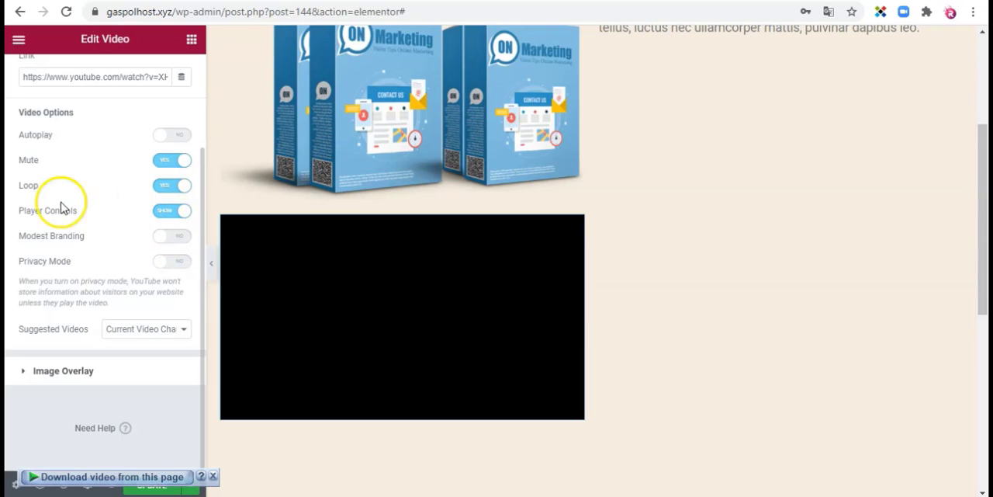
Step: Hide the video's player controls and show them again
{"action": "left_click", "coordinate": [175, 211]}
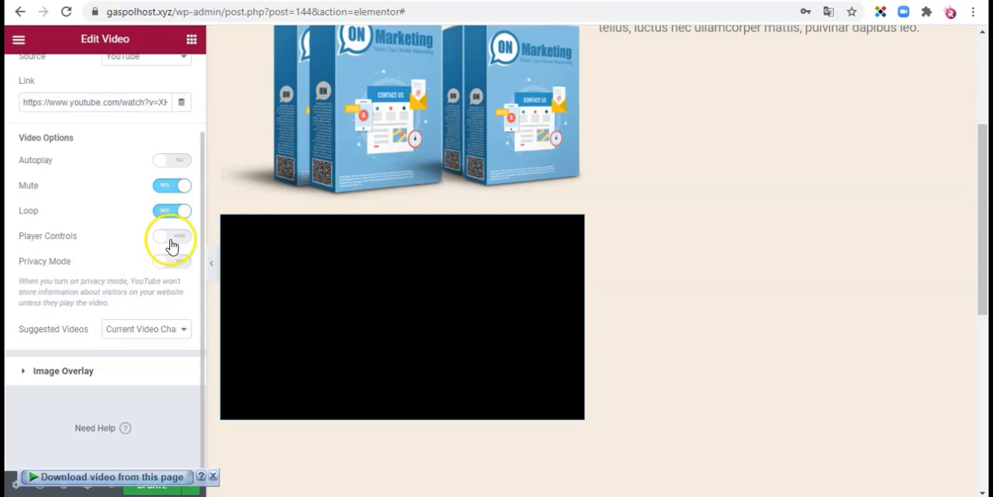
{"action": "left_click", "coordinate": [174, 239]}
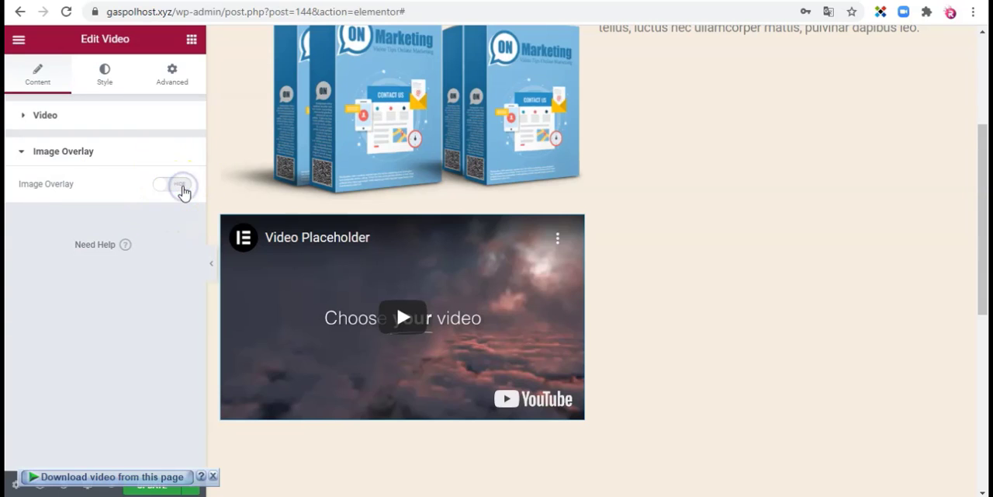
Step: Turn on the Image Overlay for the video and return to its main video settings
{"action": "left_click", "coordinate": [181, 186]}
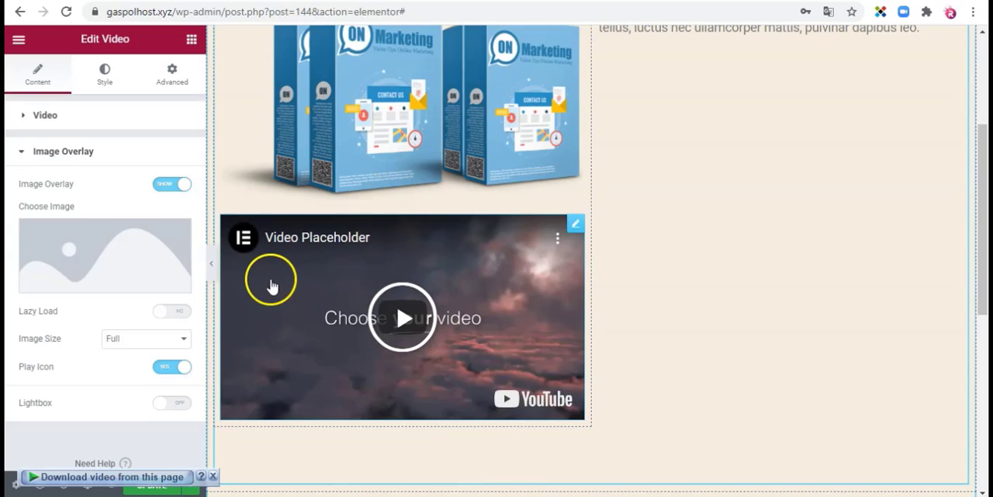
{"action": "mouse_move", "coordinate": [113, 265]}
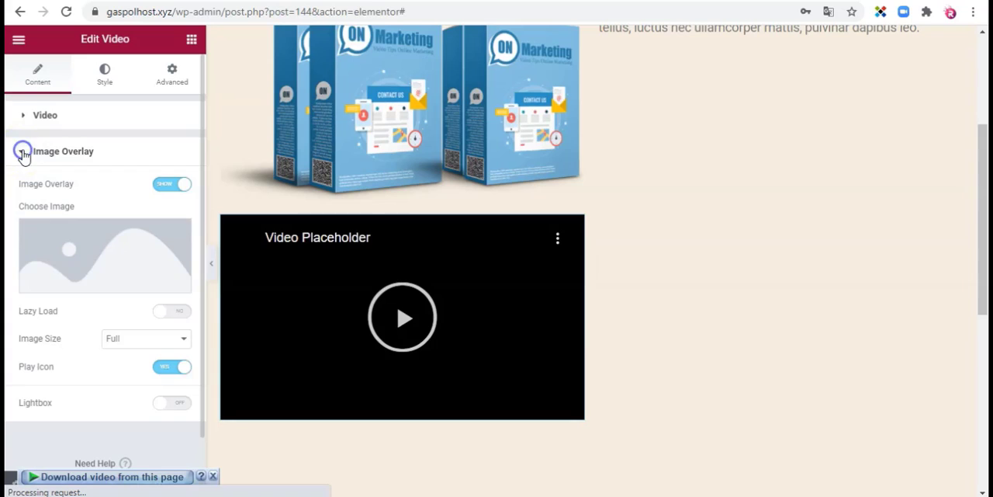
{"action": "left_click", "coordinate": [23, 152]}
{"action": "left_click", "coordinate": [22, 116]}
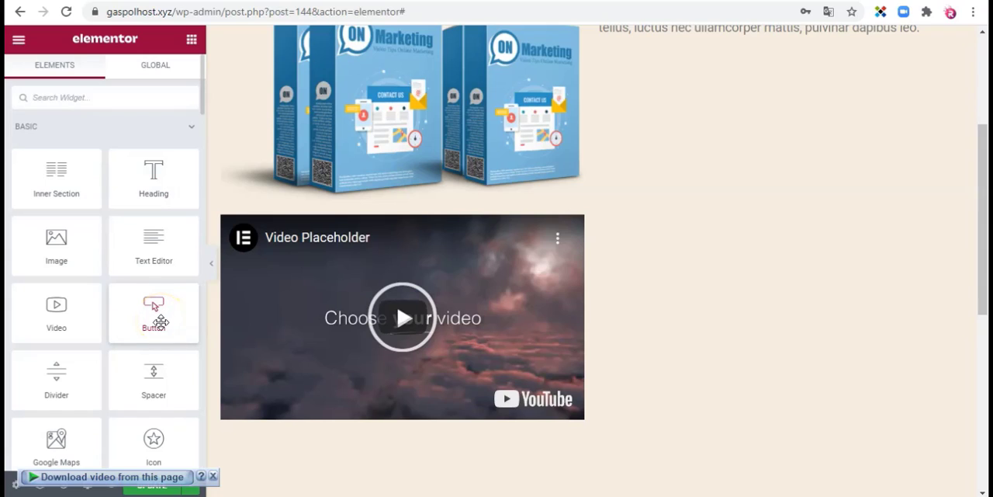
Step: Add a Button widget to the wide middle column of the three-column section below the video
{"action": "left_click_drag", "start_coordinate": [161, 321], "coordinate": [785, 272]}
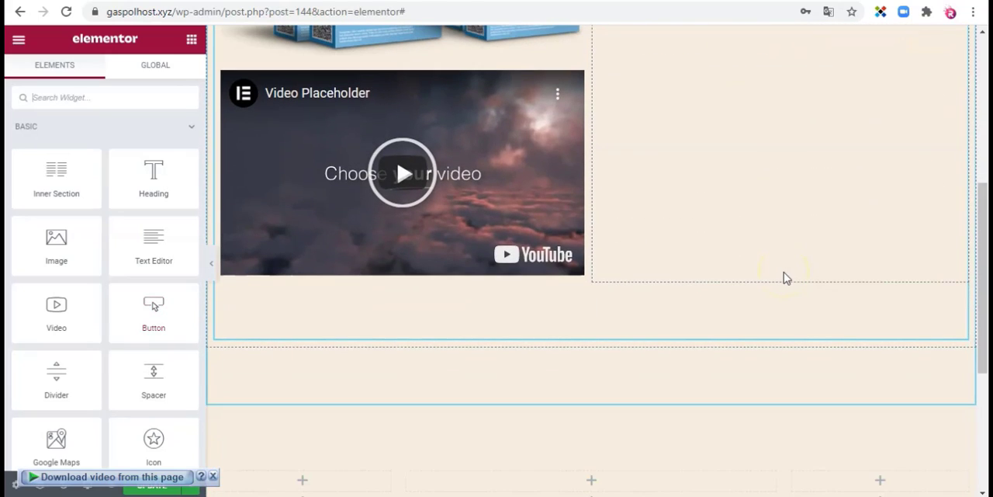
{"action": "scroll", "coordinate": [784, 273], "scroll_direction": "down", "scroll_amount": 2}
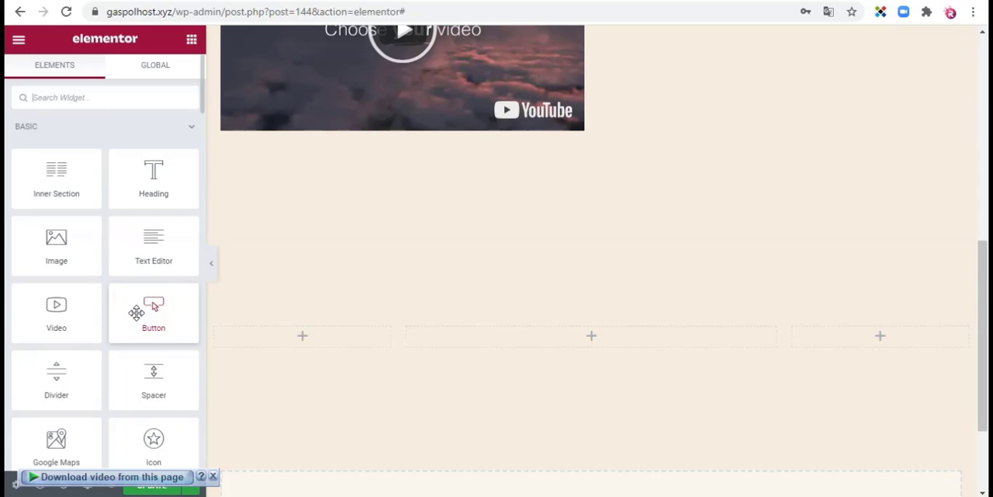
{"action": "left_click_drag", "start_coordinate": [137, 312], "coordinate": [597, 338]}
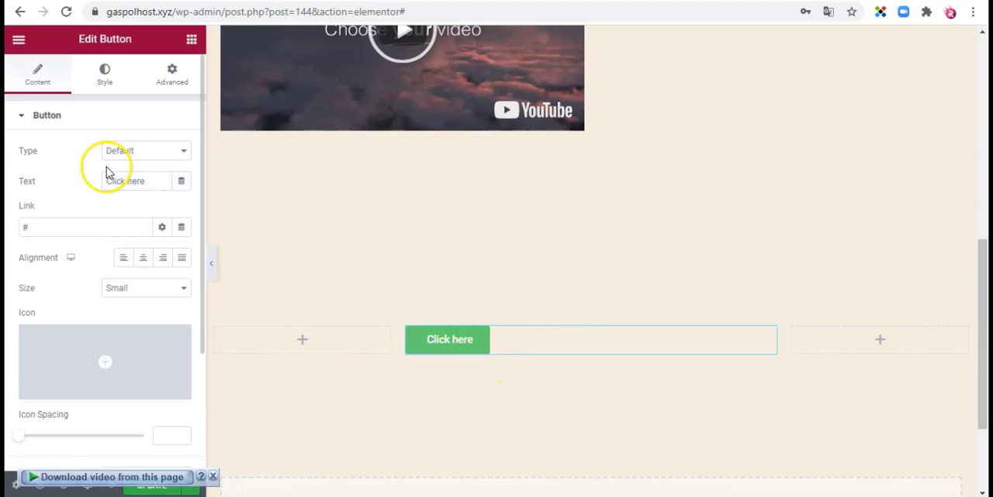
Step: Set the button's text to "DAFTAR SEKARANG JUGA!"
{"action": "left_click", "coordinate": [148, 182]}
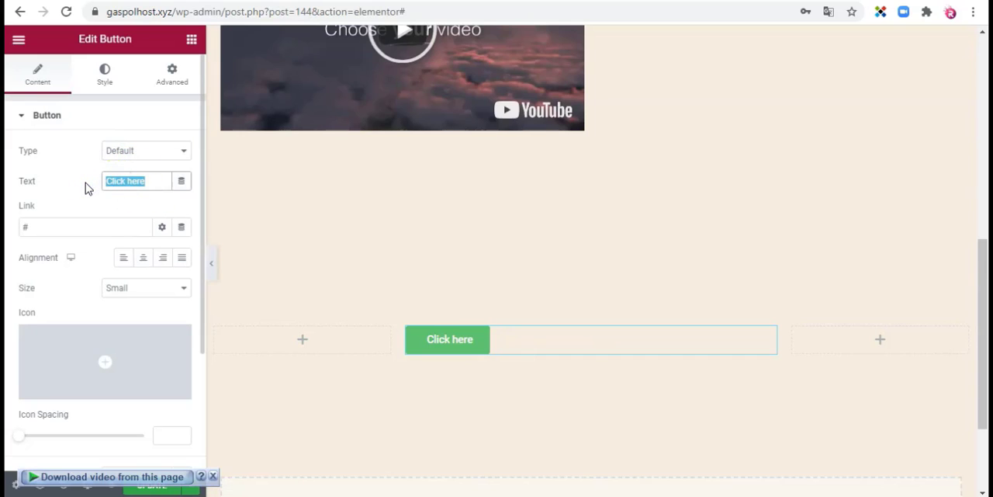
{"action": "type", "text": "DAFTAR S"}
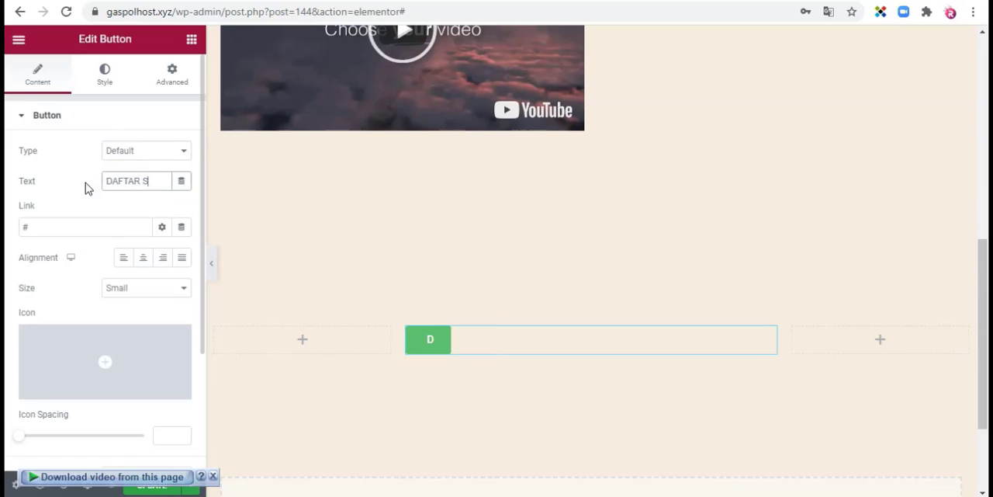
{"action": "type", "text": "EKARANG"}
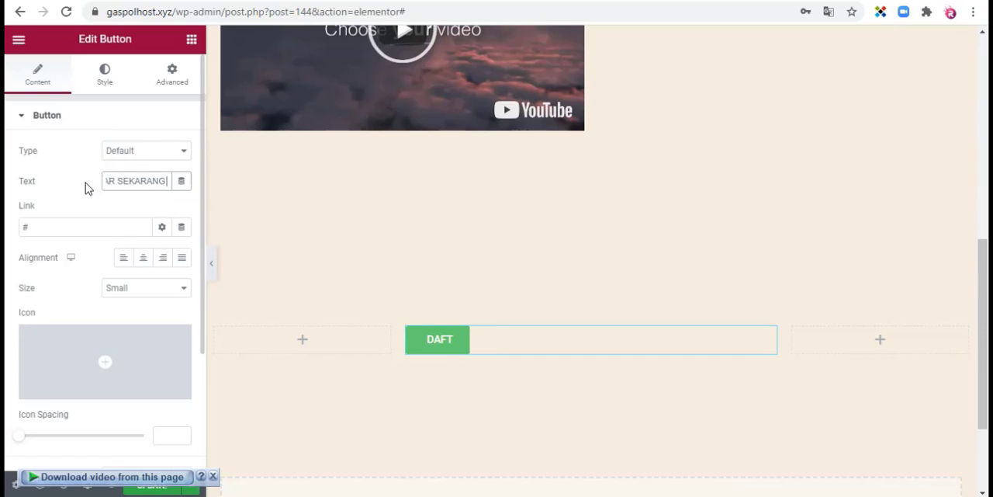
{"action": "type", "text": " JUGA!"}
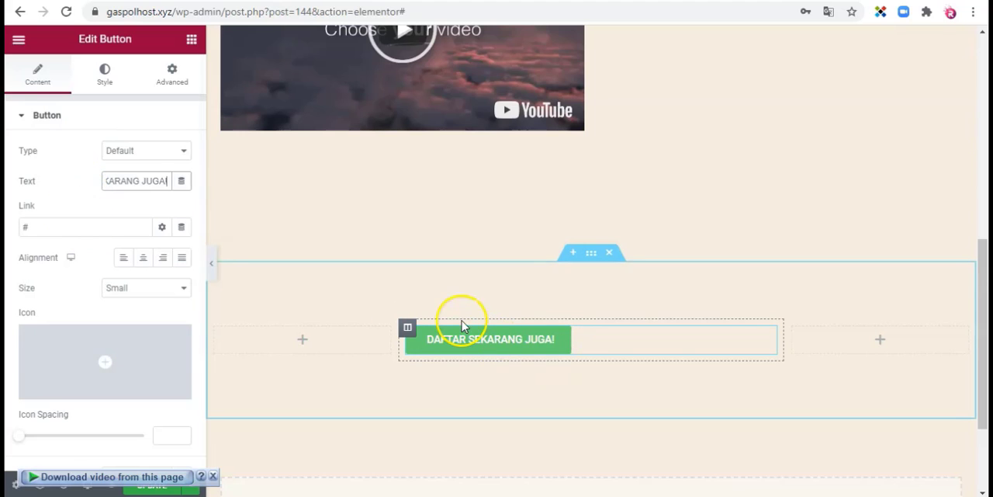
Step: Set the button's alignment to Justified and its size to Medium
{"action": "left_click", "coordinate": [145, 258]}
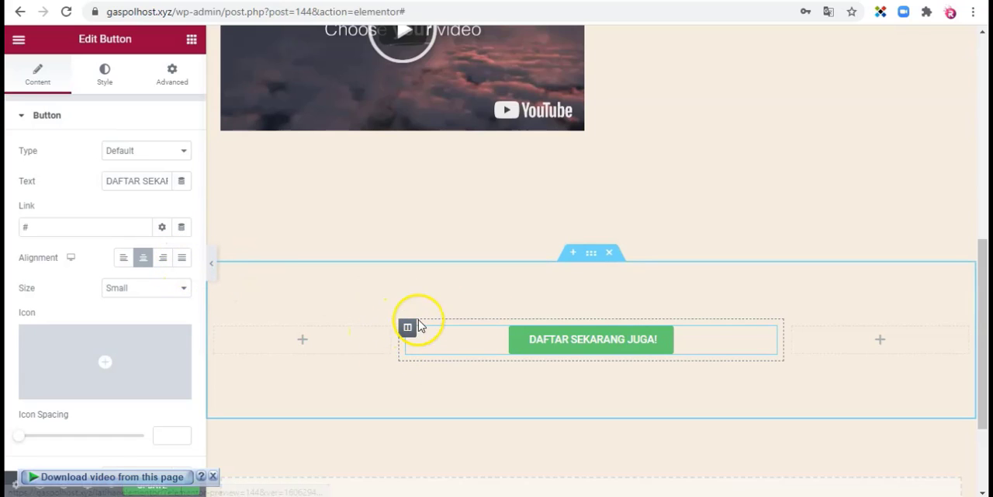
{"action": "left_click", "coordinate": [181, 259]}
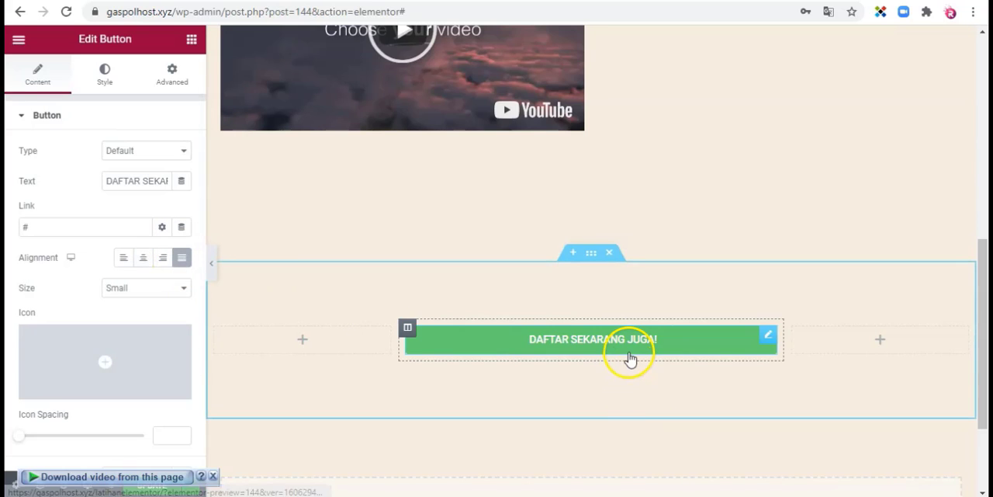
{"action": "left_click", "coordinate": [136, 292]}
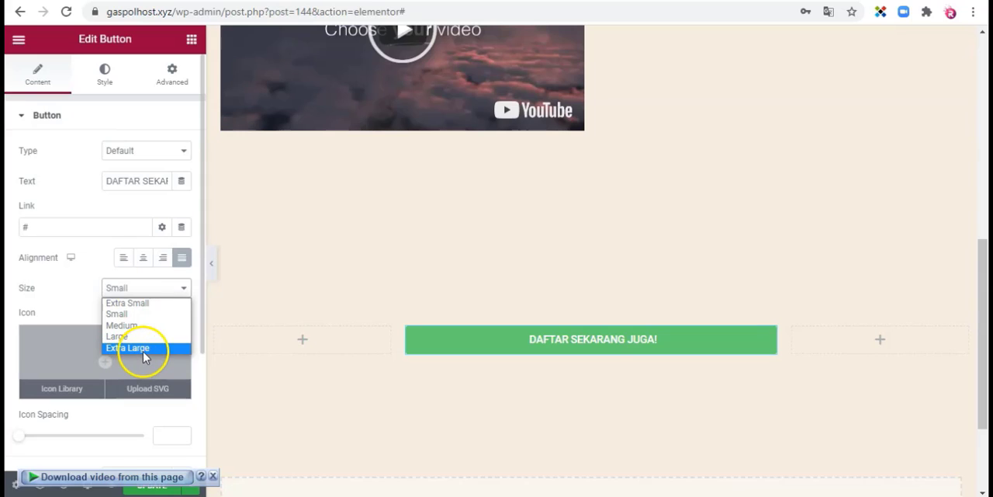
{"action": "left_click", "coordinate": [153, 330]}
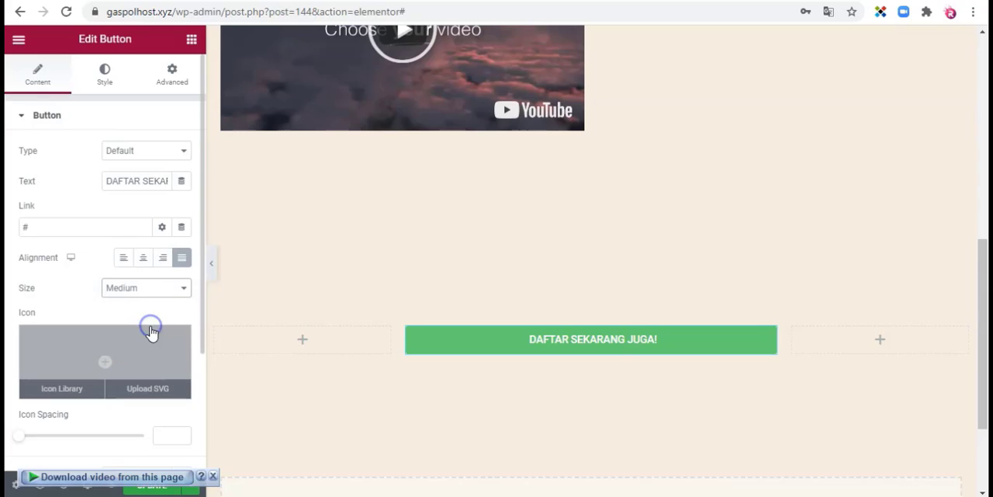
Step: Open the icon library for the button, browse the icons and search for "BUCKET"
{"action": "scroll", "coordinate": [156, 297], "scroll_direction": "down", "scroll_amount": 1}
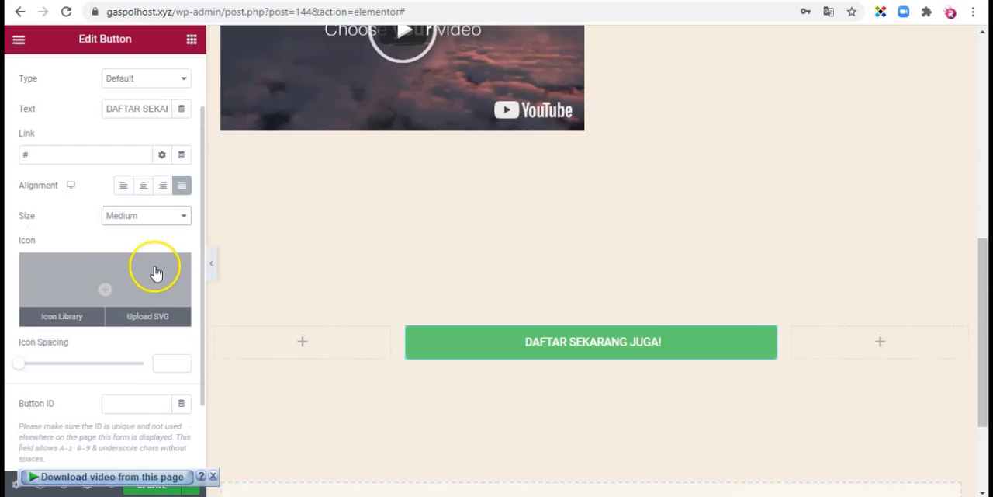
{"action": "left_click", "coordinate": [86, 287]}
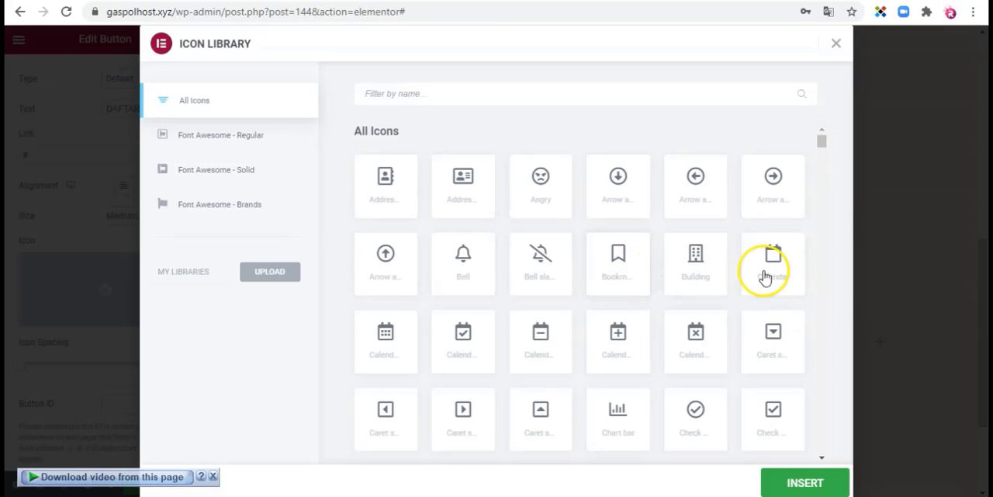
{"action": "scroll", "coordinate": [662, 279], "scroll_direction": "down", "scroll_amount": 2}
{"action": "scroll", "coordinate": [662, 277], "scroll_direction": "down", "scroll_amount": 5}
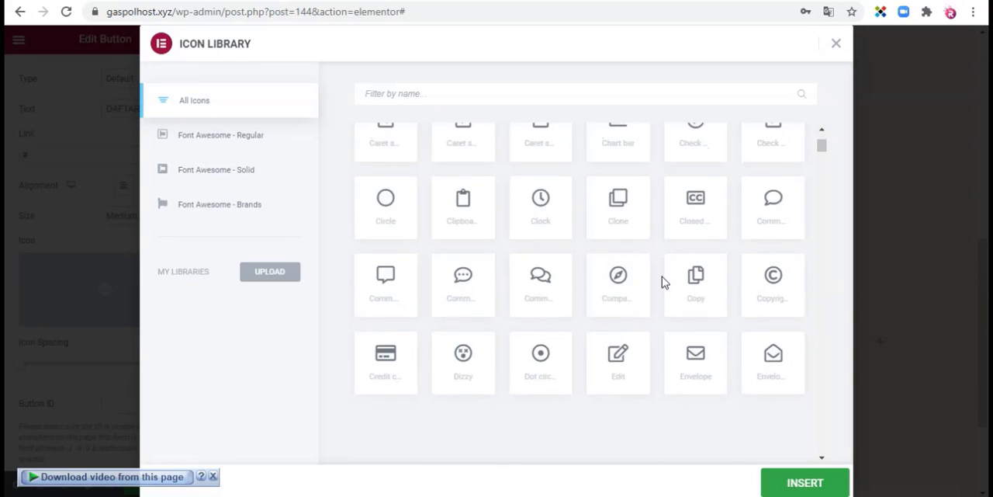
{"action": "scroll", "coordinate": [662, 278], "scroll_direction": "up", "scroll_amount": 7}
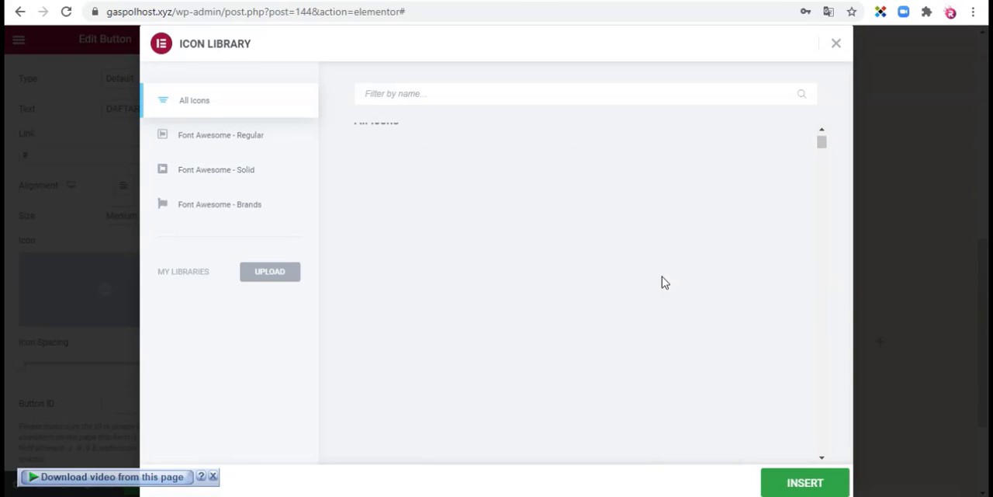
{"action": "left_click", "coordinate": [523, 97]}
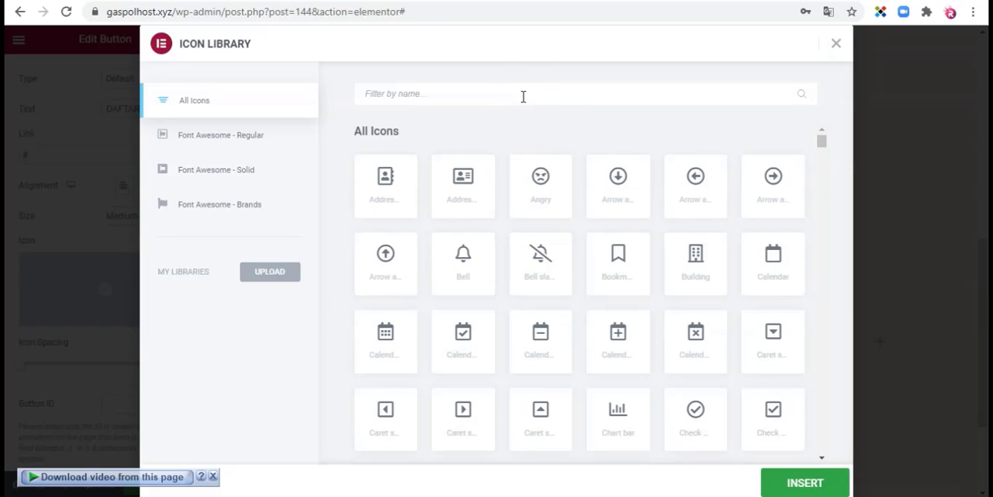
{"action": "type", "text": "BUCKET"}
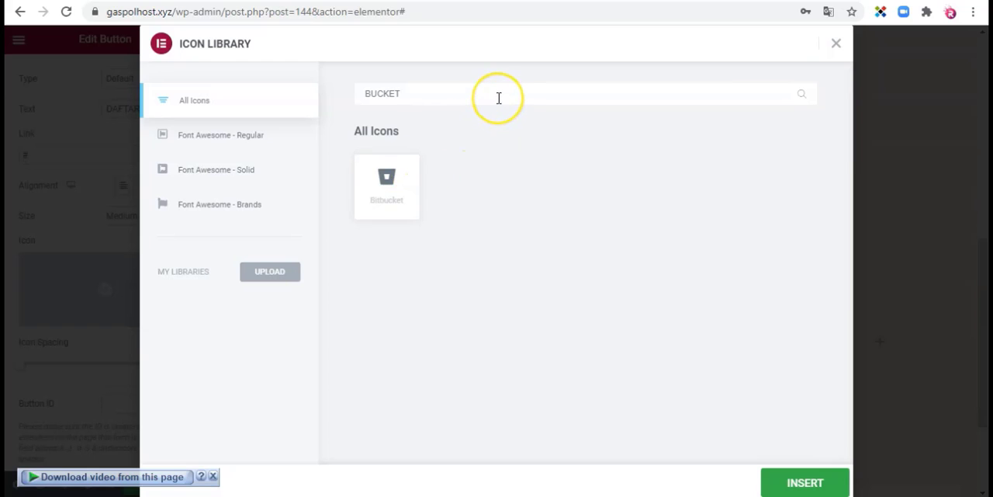
Step: Change the icon search to "BASKET" and insert the shopping basket icon into the button
{"action": "key", "text": "BackSpace"}
{"action": "key", "text": "BackSpace"}
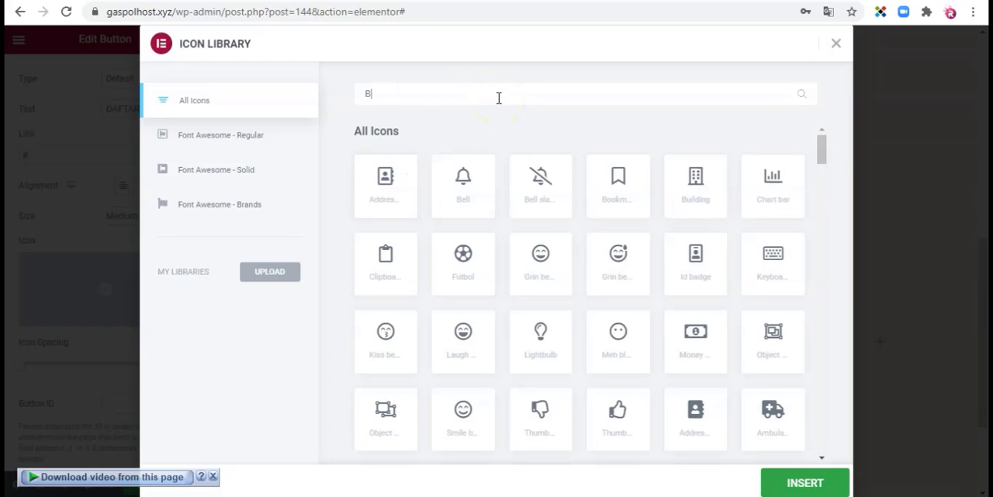
{"action": "type", "text": "ASKET"}
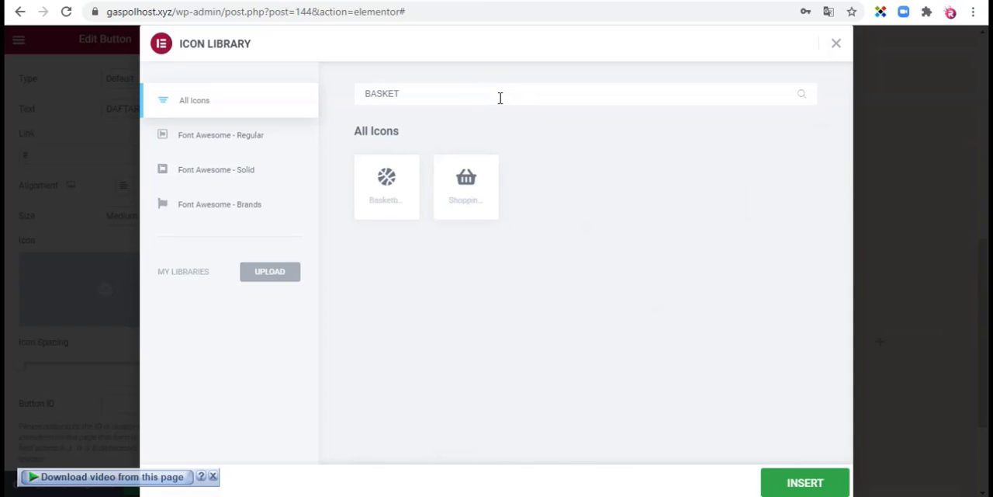
{"action": "left_click", "coordinate": [477, 184]}
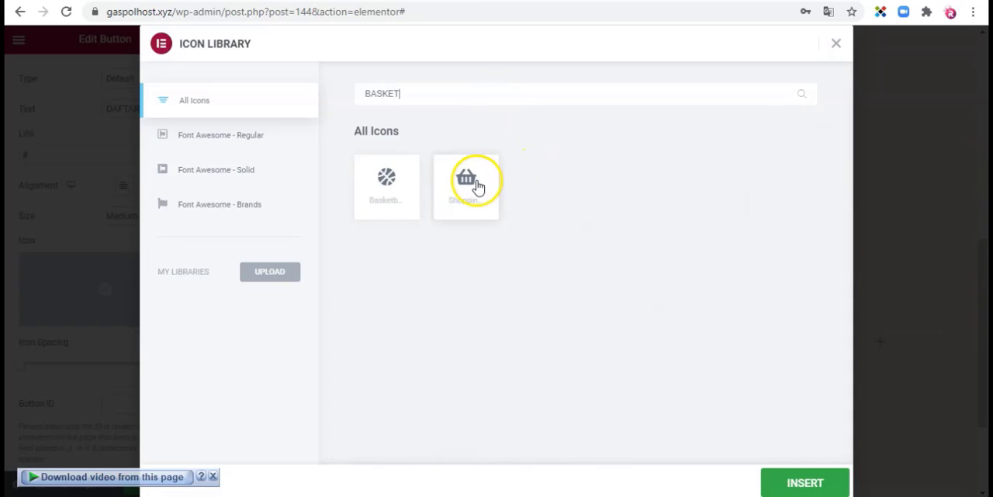
{"action": "left_click", "coordinate": [476, 190]}
{"action": "left_click", "coordinate": [797, 484]}
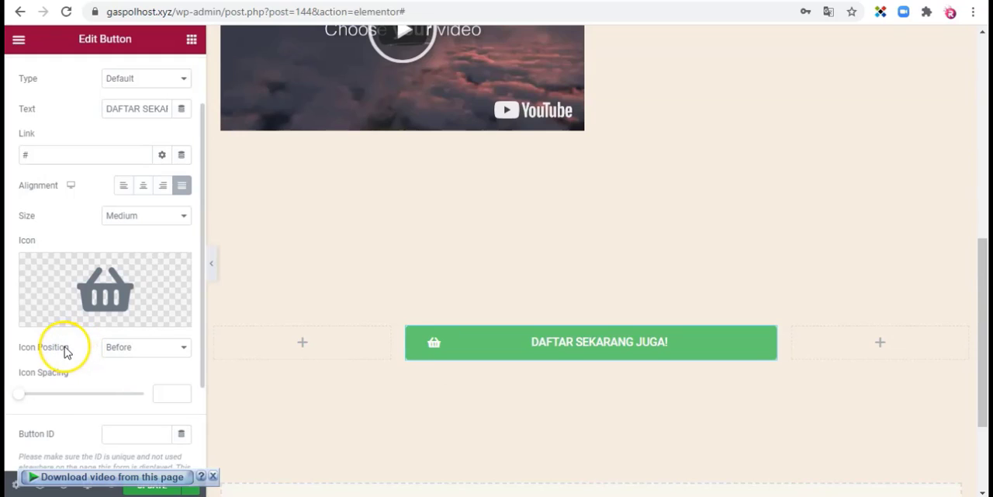
Step: Set the button's icon position to After so the basket follows the text
{"action": "left_click", "coordinate": [136, 357]}
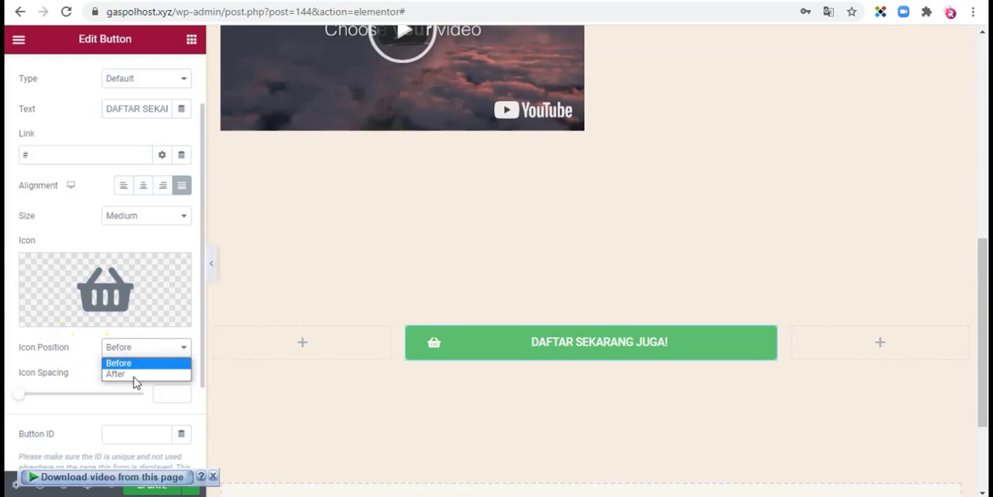
{"action": "left_click", "coordinate": [136, 374]}
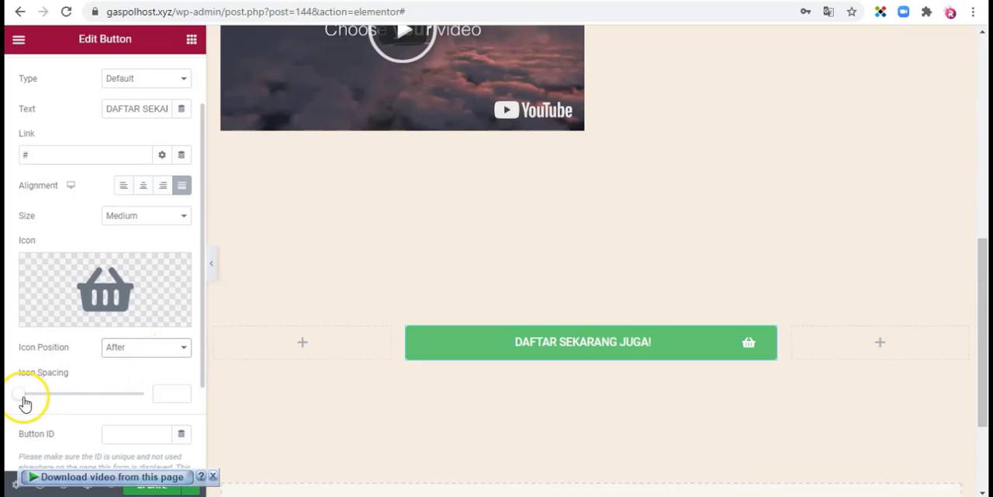
Step: Set the button's icon spacing to 0 and look over its remaining content settings
{"action": "mouse_move", "coordinate": [19, 400]}
{"action": "left_mouse_down"}
{"action": "mouse_move", "coordinate": [99, 399]}
{"action": "mouse_move", "coordinate": [18, 399]}
{"action": "left_mouse_up"}
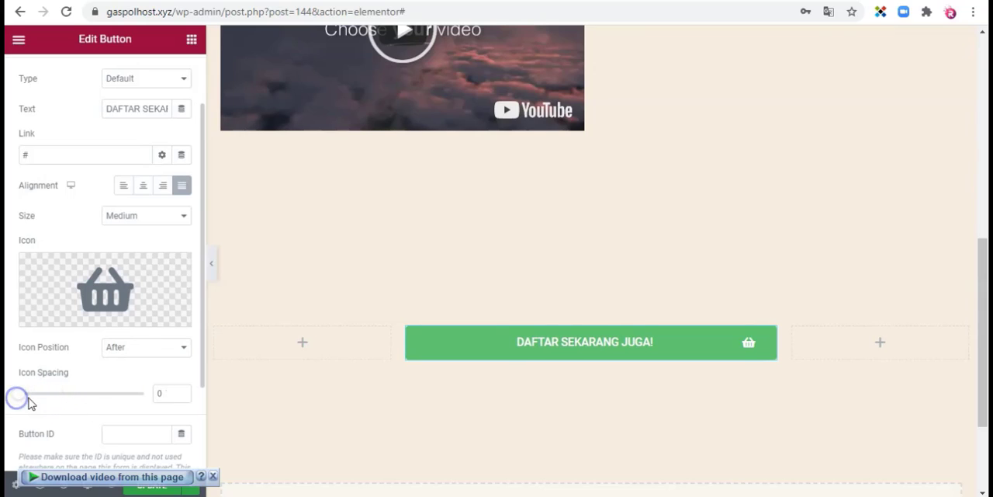
{"action": "scroll", "coordinate": [149, 336], "scroll_direction": "down", "scroll_amount": 2}
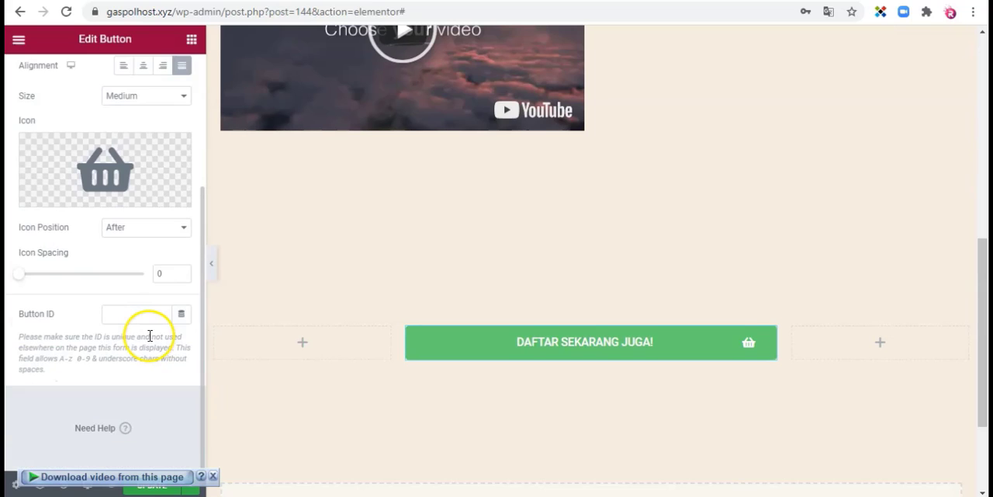
{"action": "scroll", "coordinate": [150, 336], "scroll_direction": "up", "scroll_amount": 3}
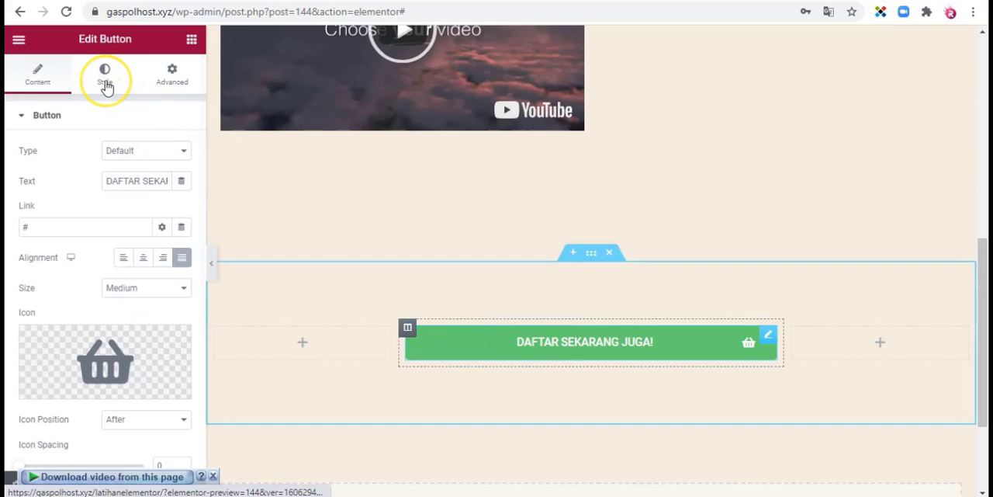
Step: Try the button types Info, Success and Warning, and set the type to Danger
{"action": "left_click", "coordinate": [140, 153]}
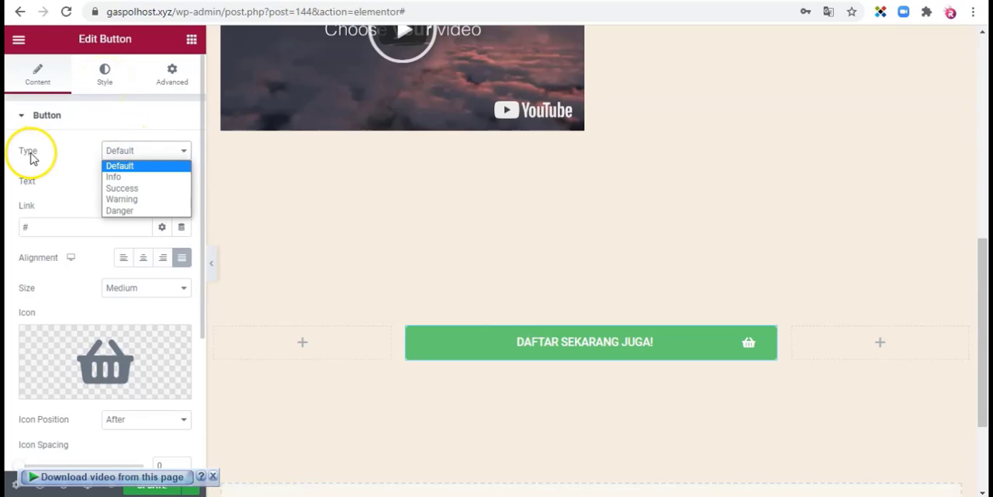
{"action": "left_click", "coordinate": [116, 177]}
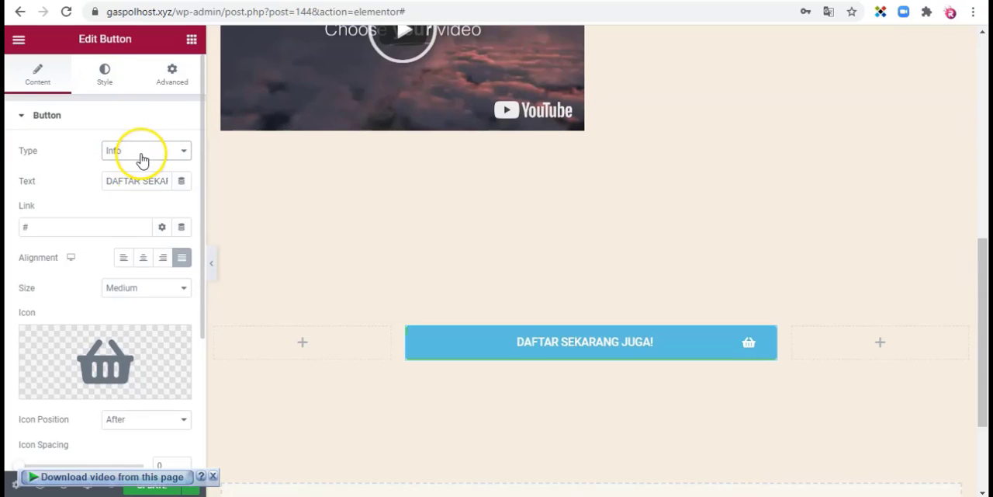
{"action": "left_click", "coordinate": [142, 153]}
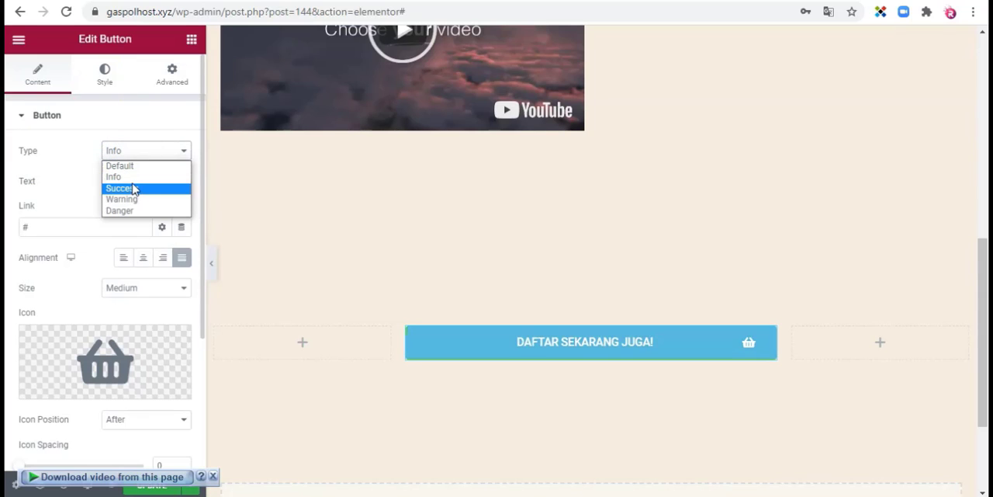
{"action": "left_click", "coordinate": [132, 189]}
{"action": "left_click", "coordinate": [134, 153]}
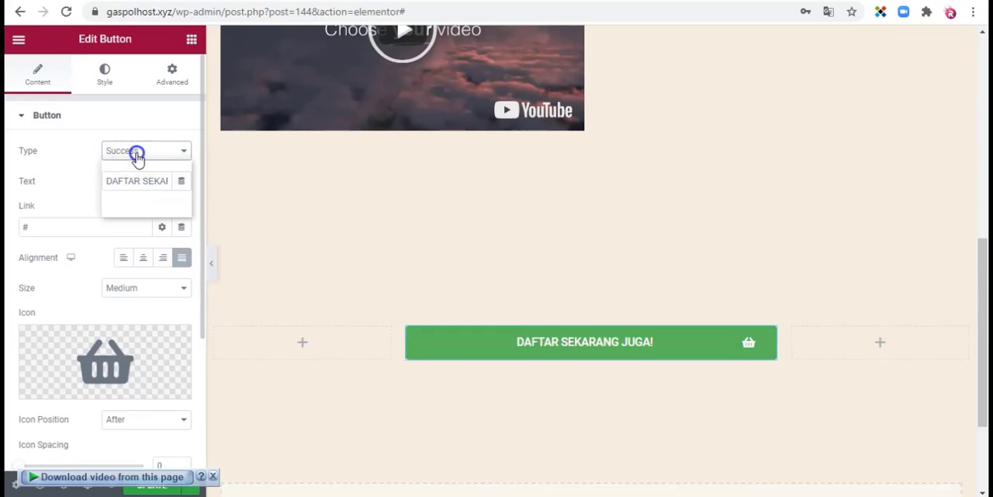
{"action": "left_click", "coordinate": [129, 199]}
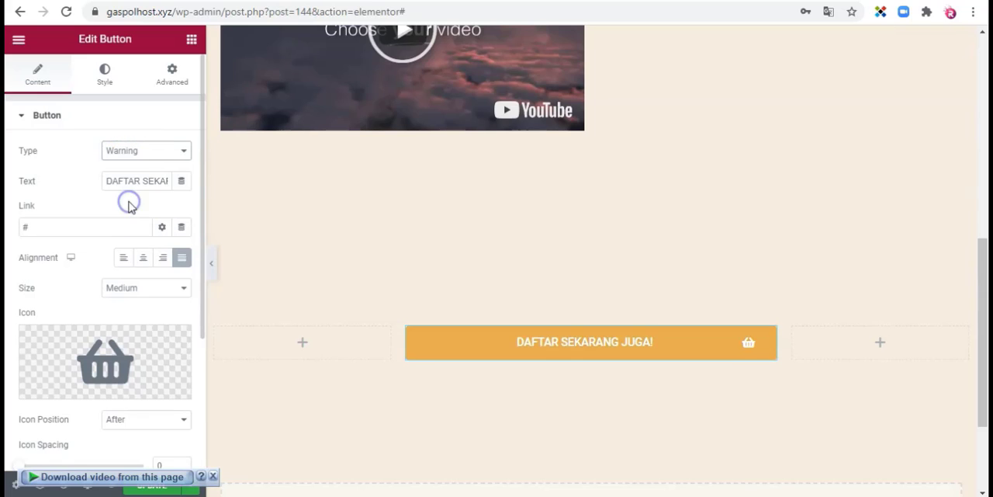
{"action": "left_click", "coordinate": [143, 155]}
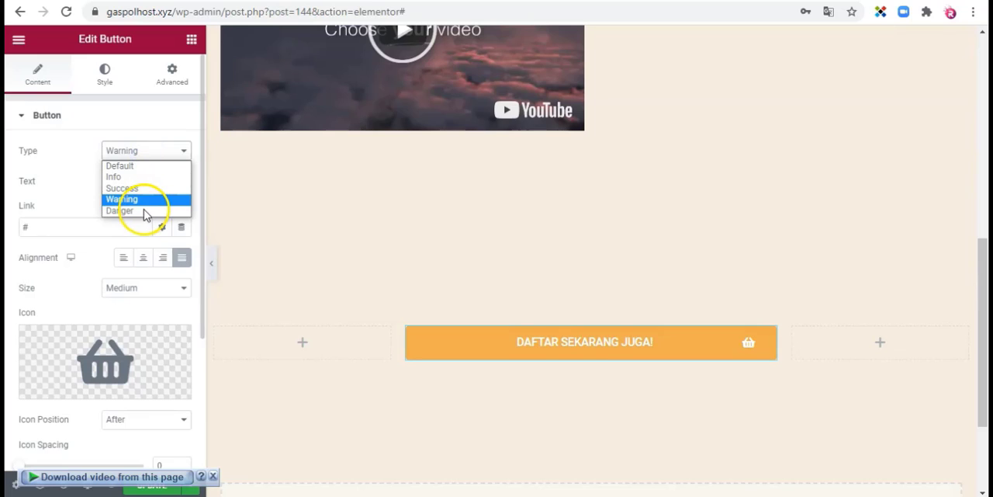
{"action": "left_click", "coordinate": [143, 211]}
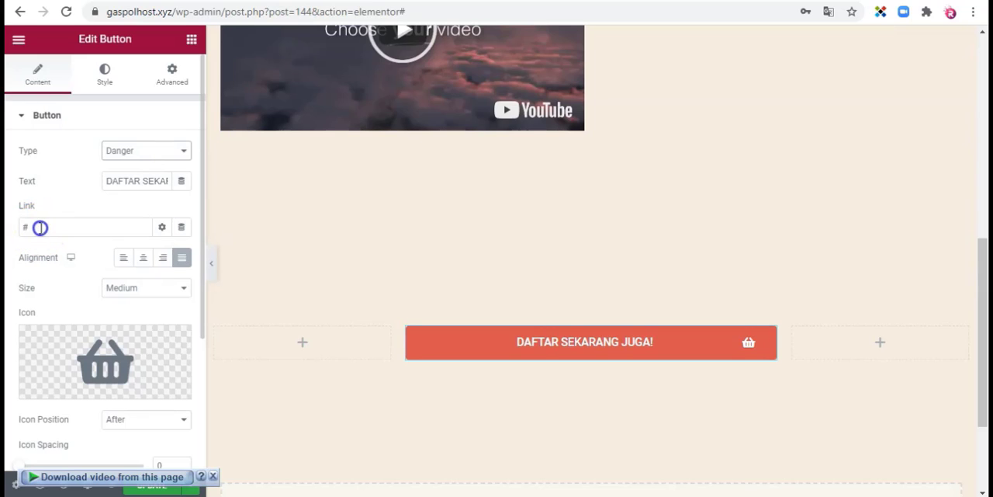
{"action": "left_click_drag", "start_coordinate": [15, 226], "coordinate": [54, 225]}
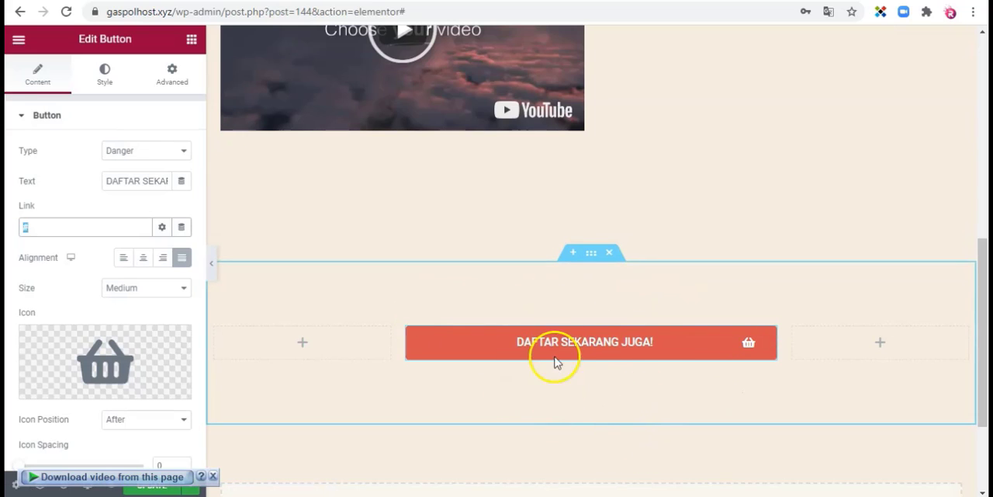
Step: Try a text size of 1 px in the button's typography style and look through the other typography options
{"action": "left_click", "coordinate": [105, 73]}
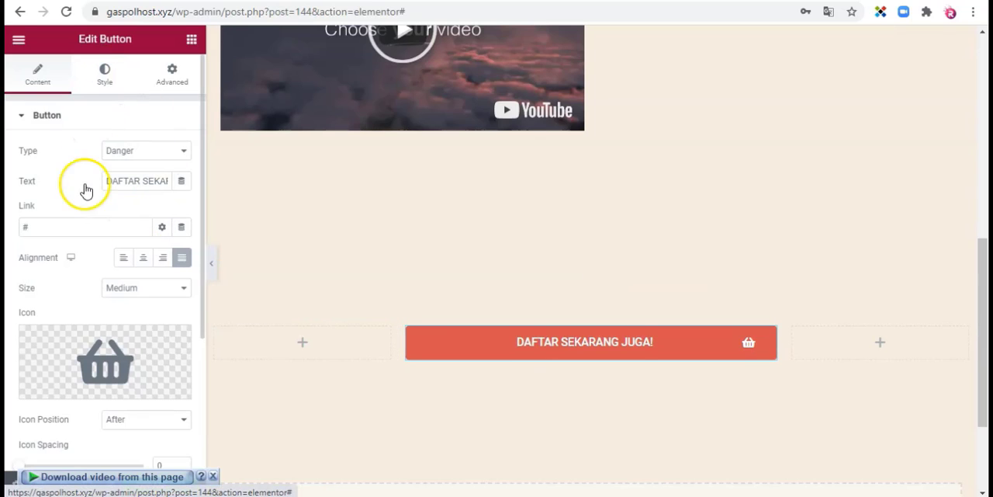
{"action": "left_click", "coordinate": [107, 77]}
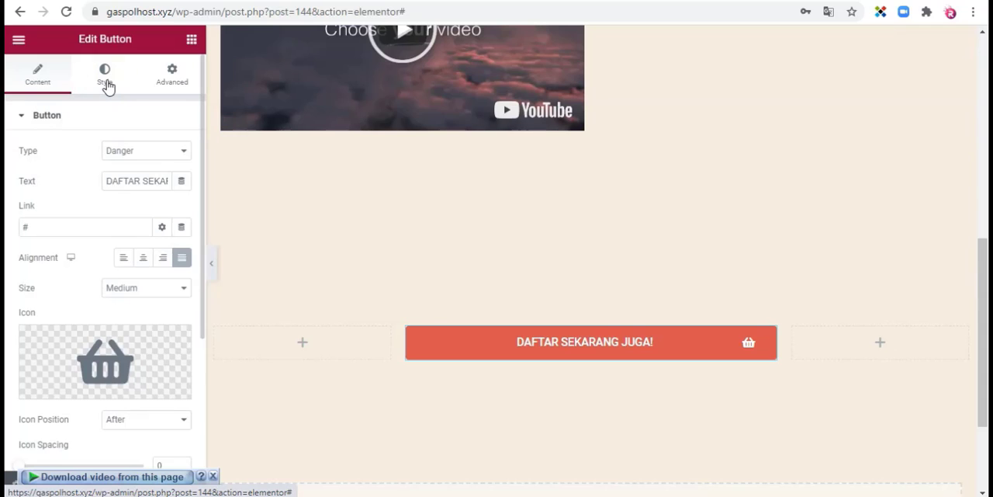
{"action": "left_click", "coordinate": [108, 84]}
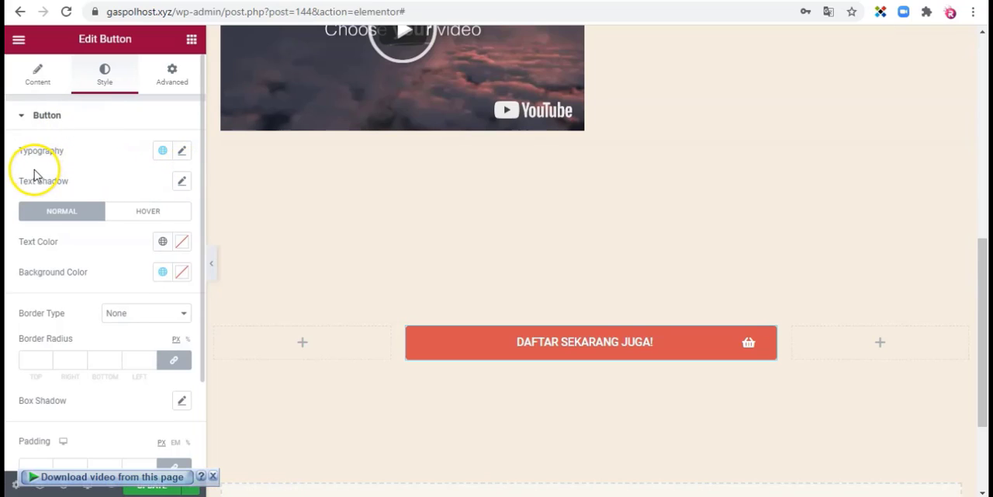
{"action": "left_click", "coordinate": [183, 155]}
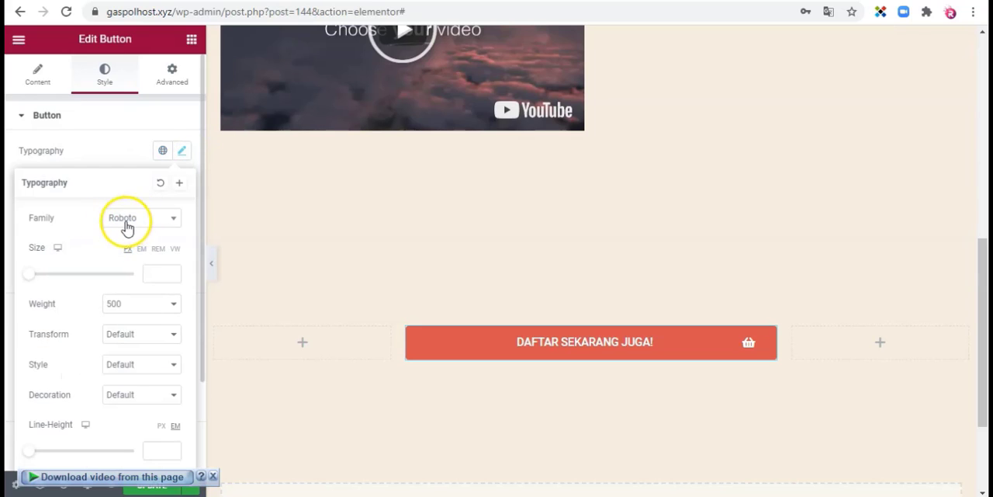
{"action": "left_click", "coordinate": [28, 274]}
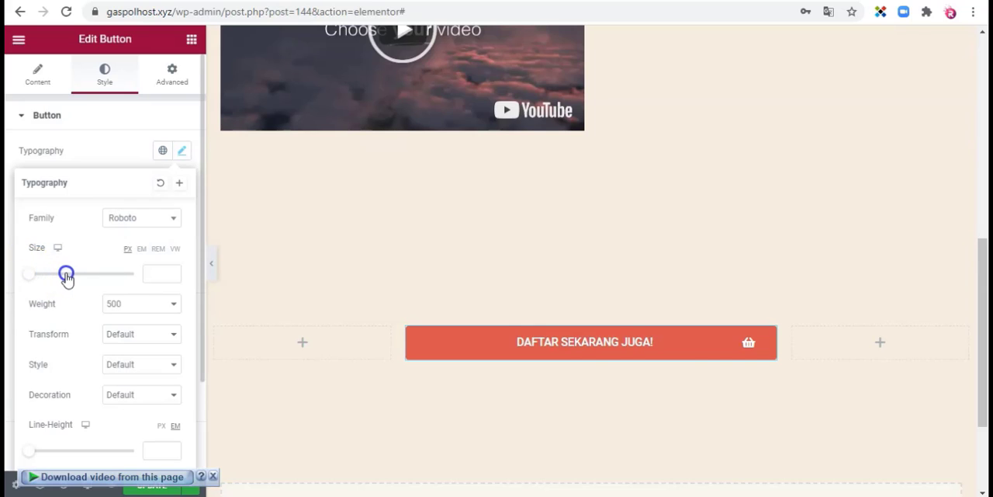
{"action": "left_click_drag", "start_coordinate": [67, 277], "coordinate": [25, 278]}
{"action": "scroll", "coordinate": [101, 423], "scroll_direction": "down", "scroll_amount": 1}
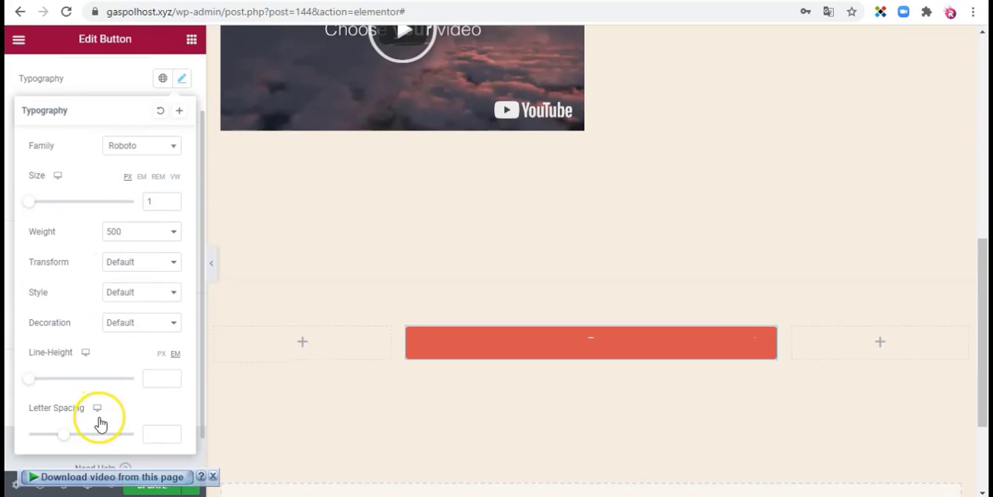
{"action": "scroll", "coordinate": [108, 380], "scroll_direction": "down", "scroll_amount": 1}
{"action": "scroll", "coordinate": [118, 334], "scroll_direction": "up", "scroll_amount": 1}
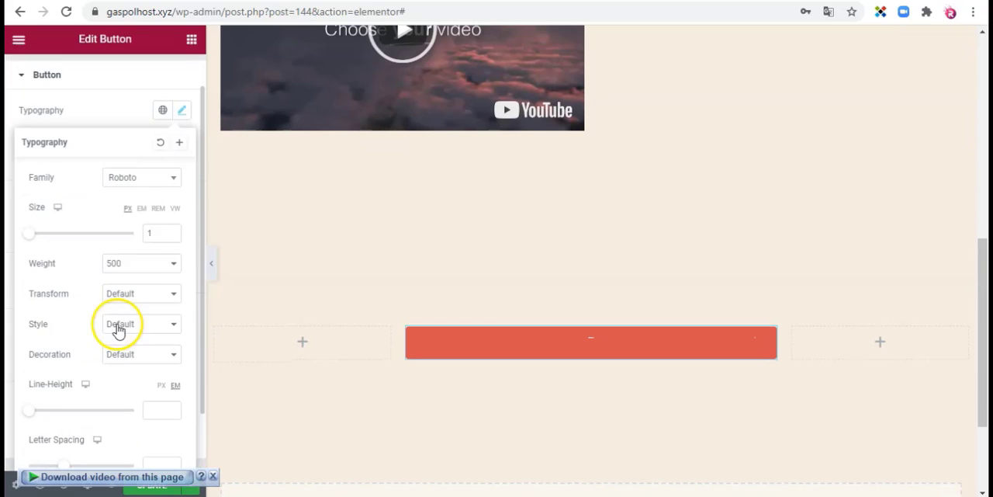
{"action": "scroll", "coordinate": [173, 111], "scroll_direction": "up", "scroll_amount": 1}
{"action": "left_click", "coordinate": [181, 150]}
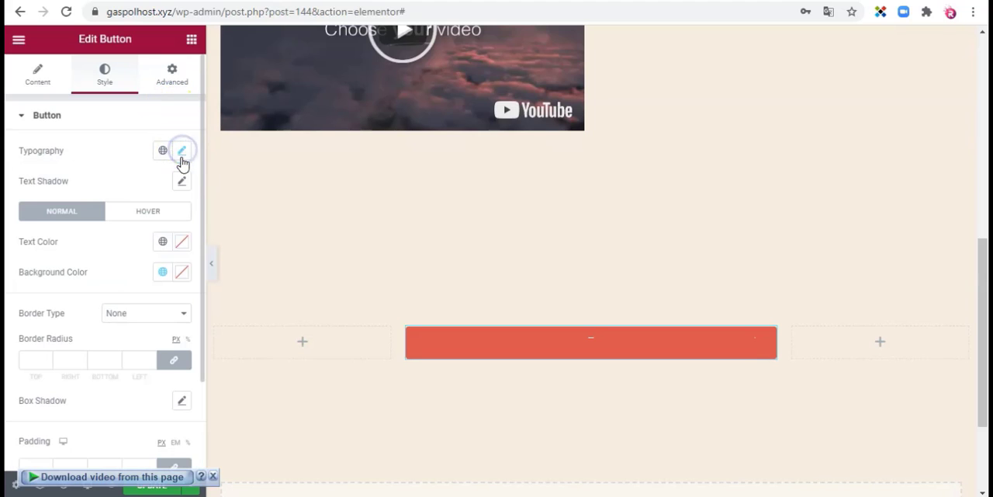
Step: Enlarge the button's typography size so the DAFTAR SEKARANG JUGA! text fills more of the button
{"action": "left_click", "coordinate": [182, 183]}
{"action": "left_click", "coordinate": [182, 149]}
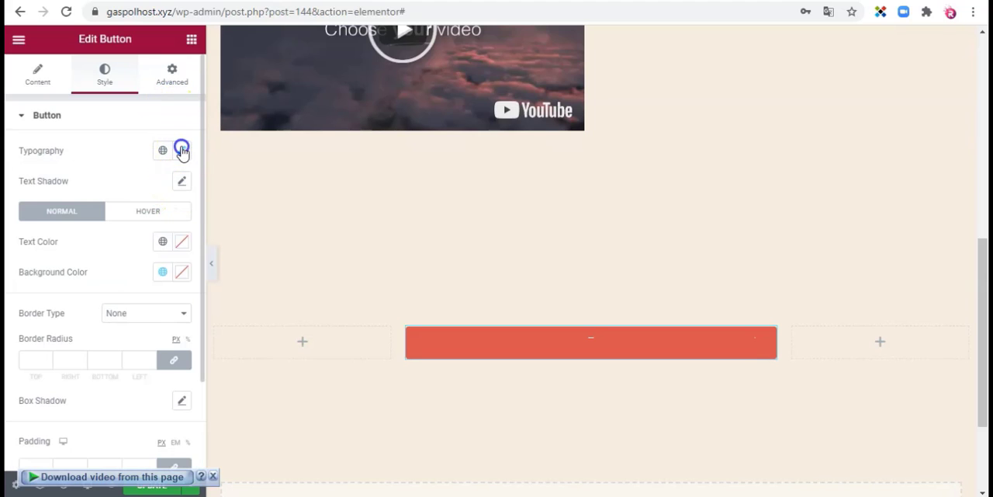
{"action": "left_click_drag", "start_coordinate": [39, 275], "coordinate": [55, 271]}
{"action": "left_click", "coordinate": [181, 149]}
Step: Turn on the button's text shadow and adjust its blur
{"action": "left_click", "coordinate": [184, 181]}
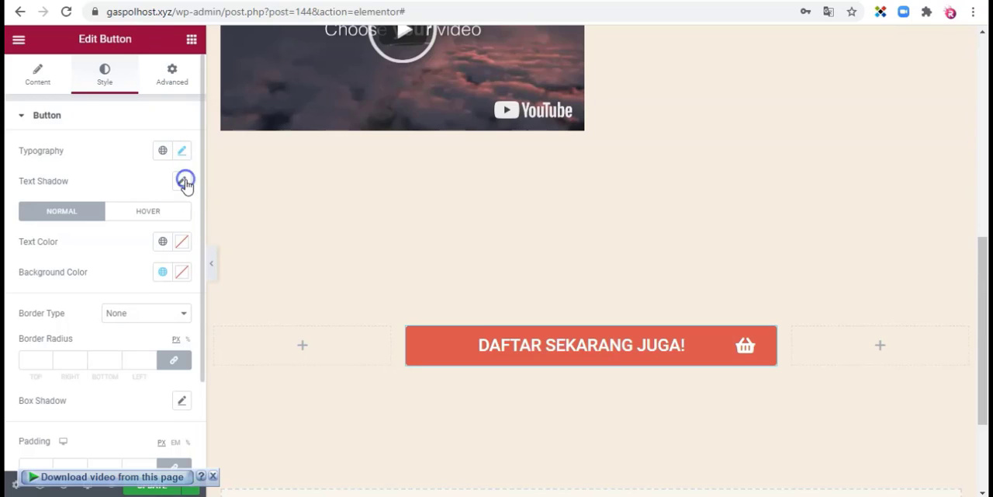
{"action": "left_click", "coordinate": [183, 182]}
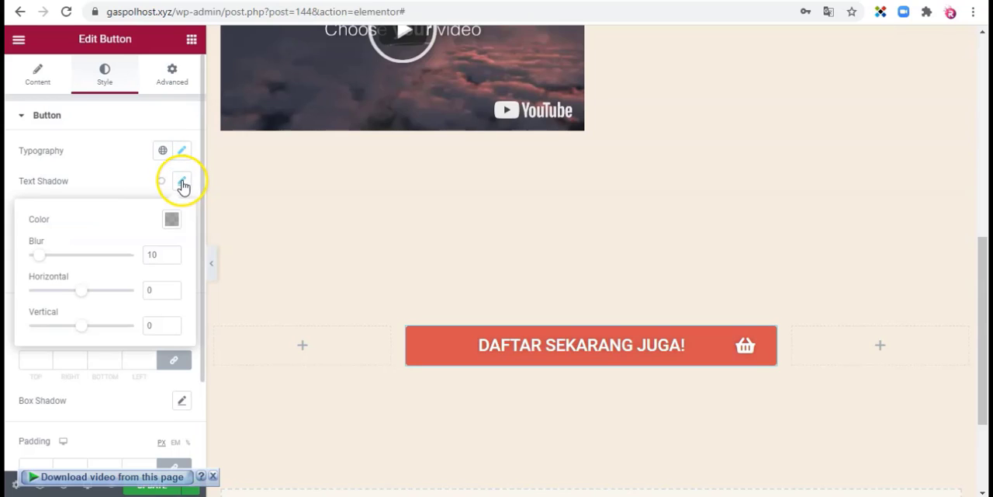
{"action": "left_click", "coordinate": [41, 256]}
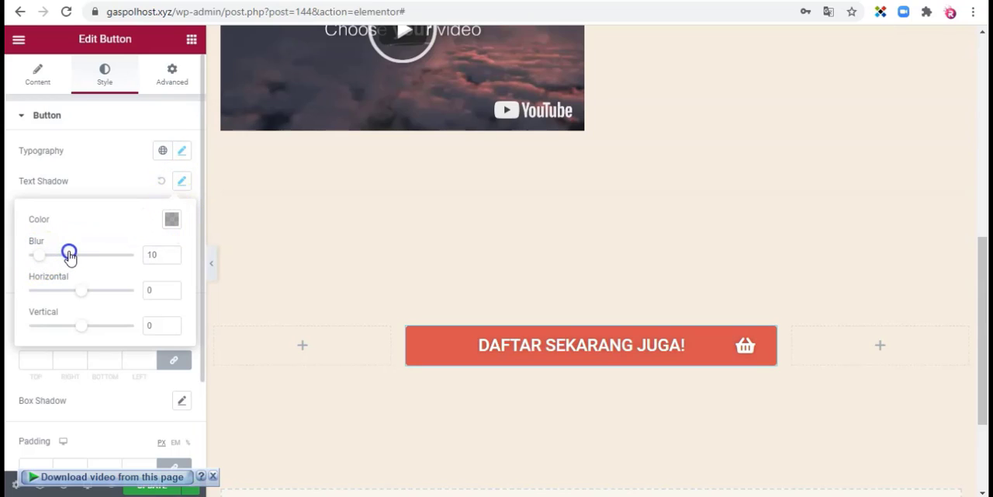
{"action": "left_click", "coordinate": [181, 181]}
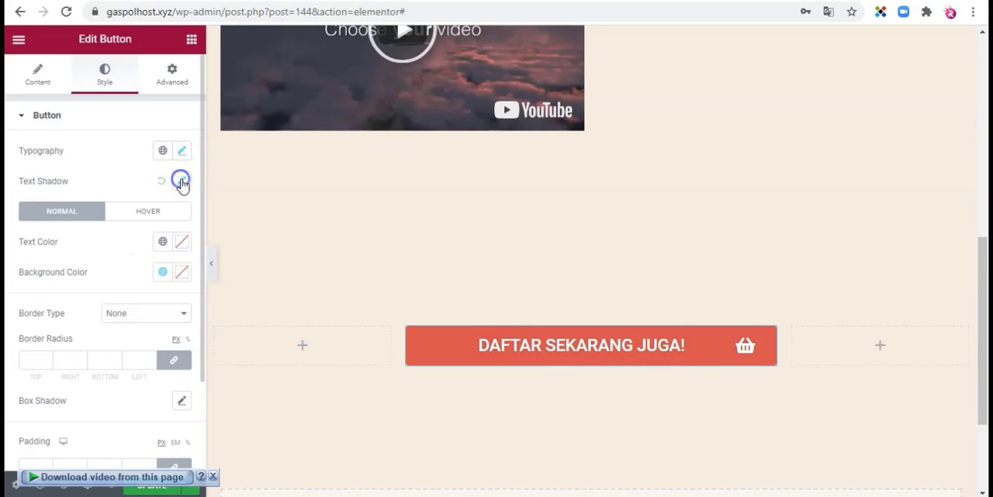
Step: Try dark and green text colors on the button, and set its normal text color to near-white #FDFFFD
{"action": "left_click", "coordinate": [182, 244]}
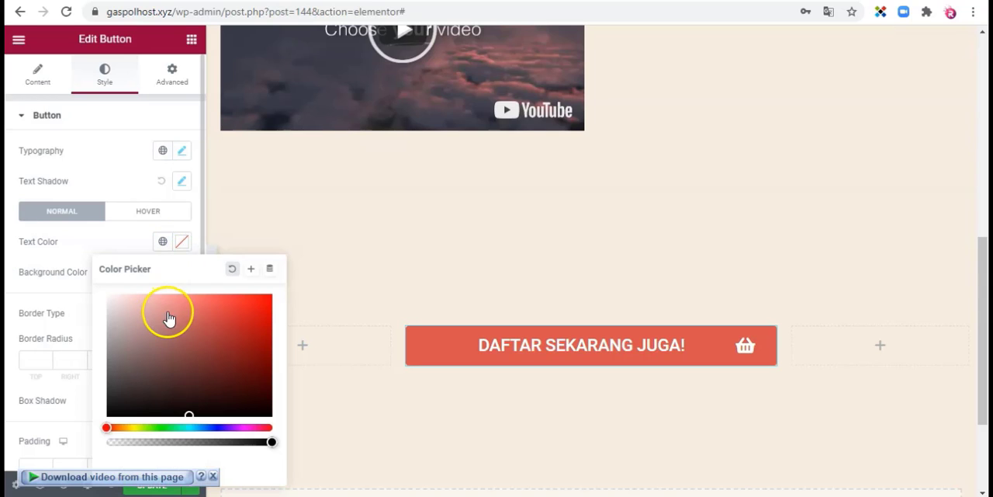
{"action": "left_click", "coordinate": [125, 397]}
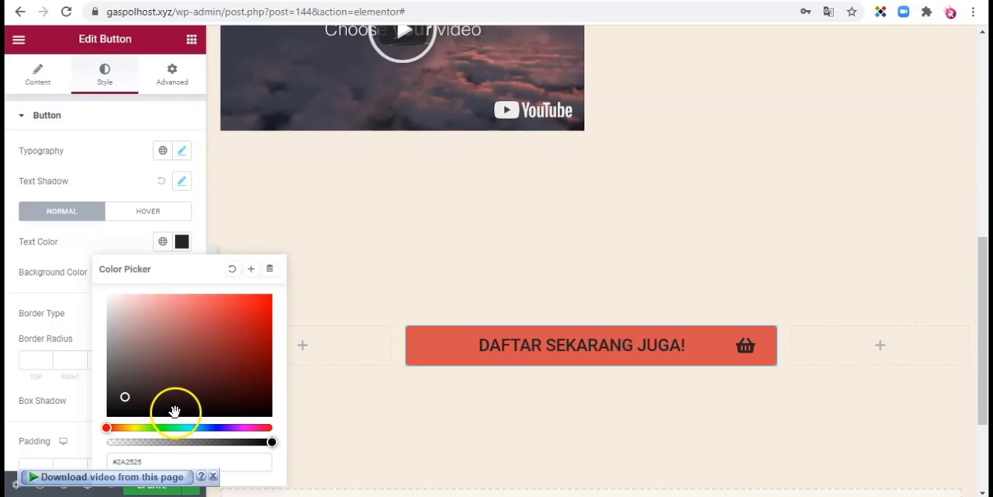
{"action": "left_click", "coordinate": [162, 426]}
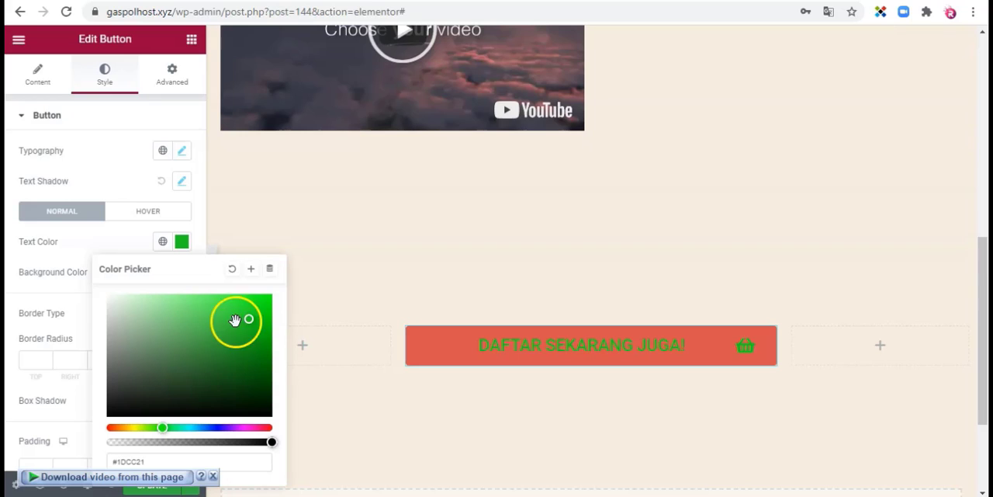
{"action": "left_click", "coordinate": [107, 294]}
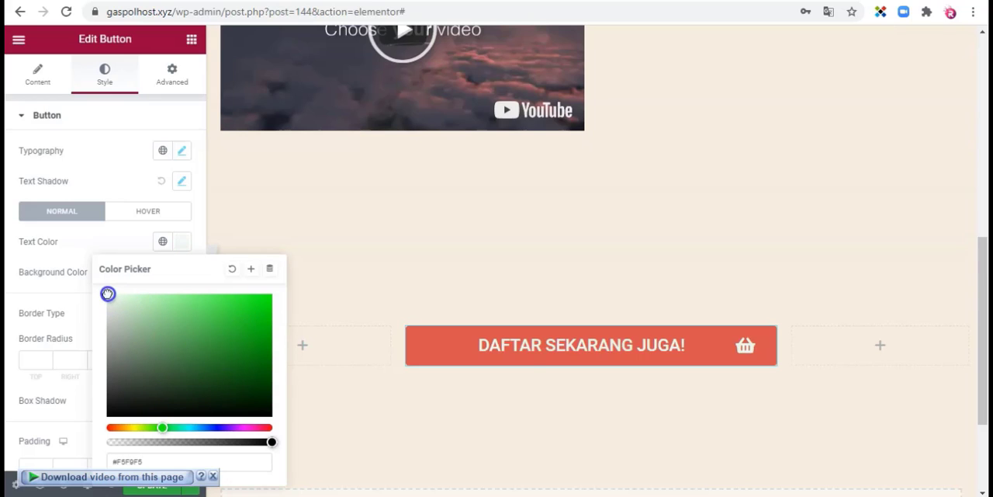
{"action": "left_click", "coordinate": [180, 245]}
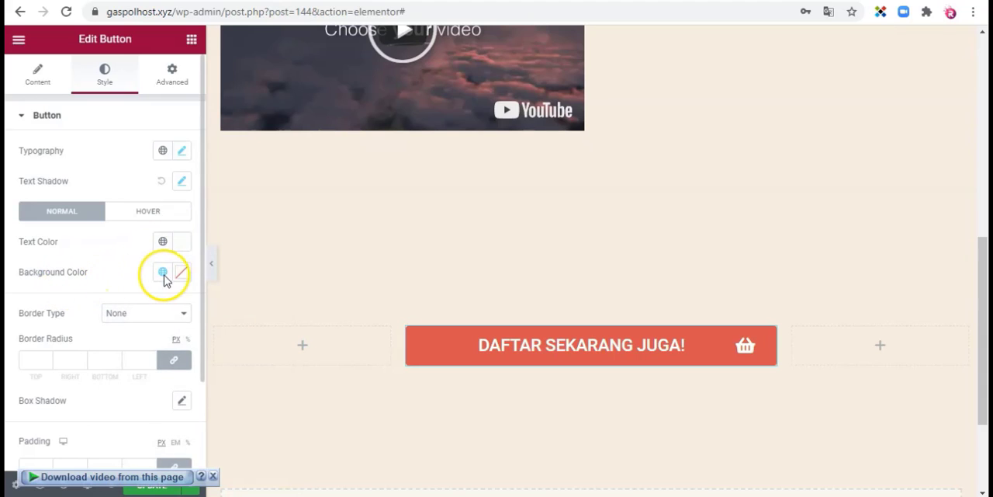
Step: Set the button's normal background color to orange #FA9C08
{"action": "left_click", "coordinate": [183, 274]}
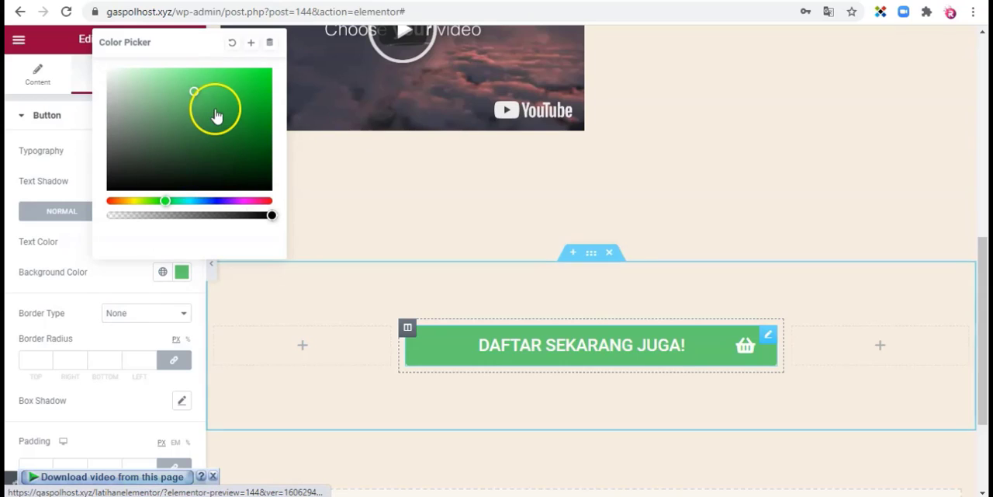
{"action": "left_click", "coordinate": [130, 201]}
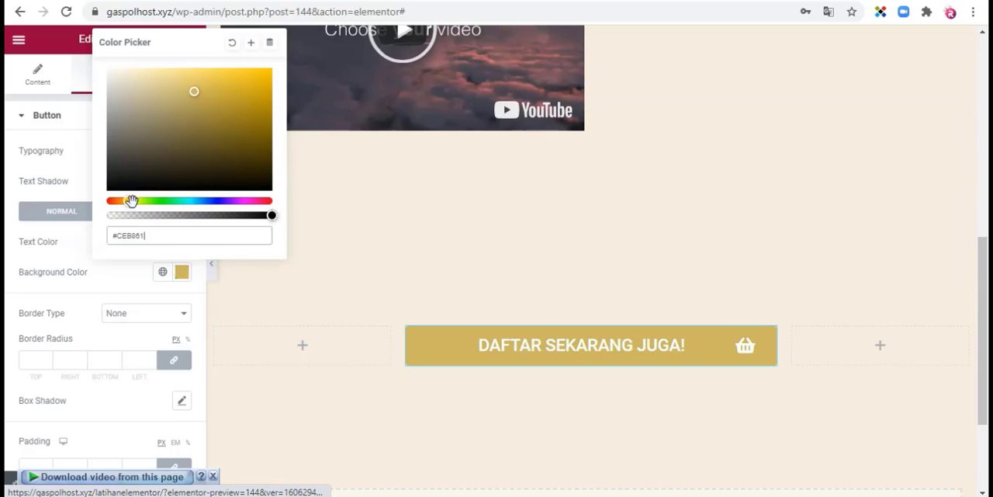
{"action": "left_click", "coordinate": [266, 70]}
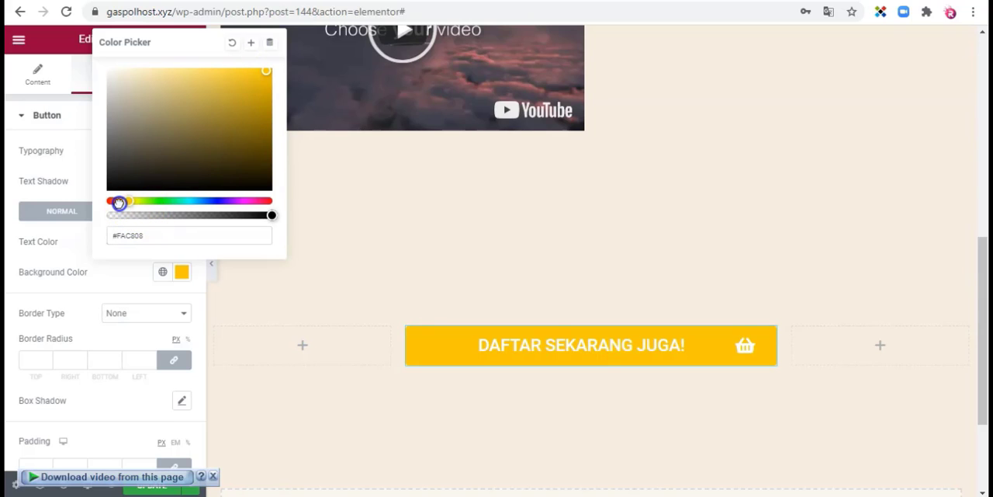
{"action": "left_click_drag", "start_coordinate": [119, 202], "coordinate": [124, 202]}
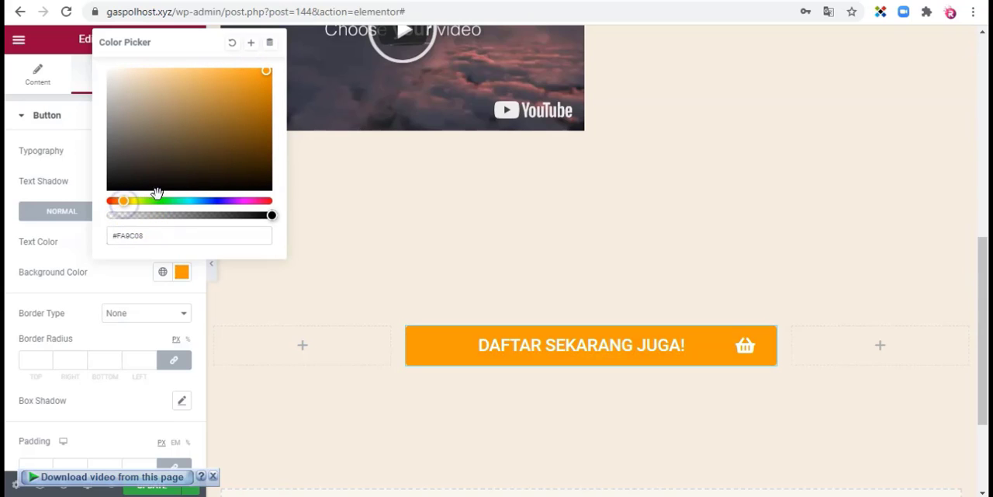
{"action": "left_click", "coordinate": [181, 273]}
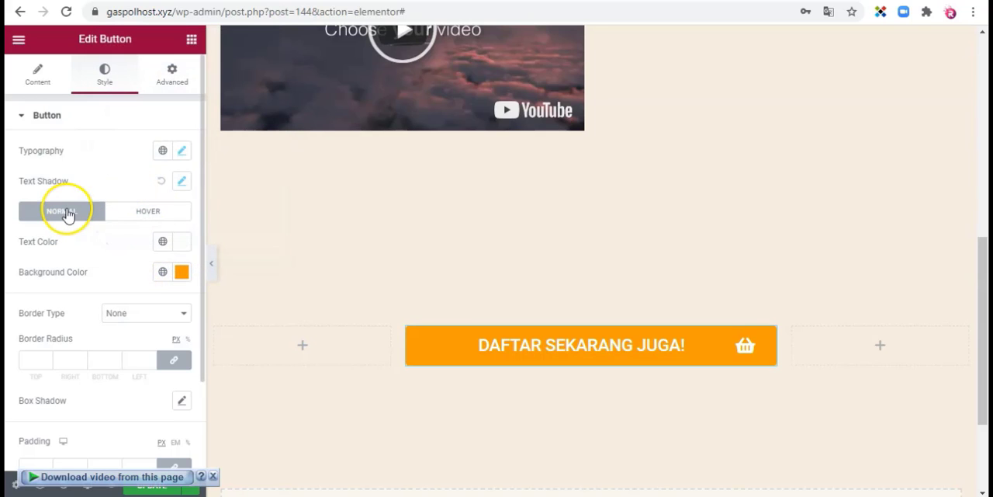